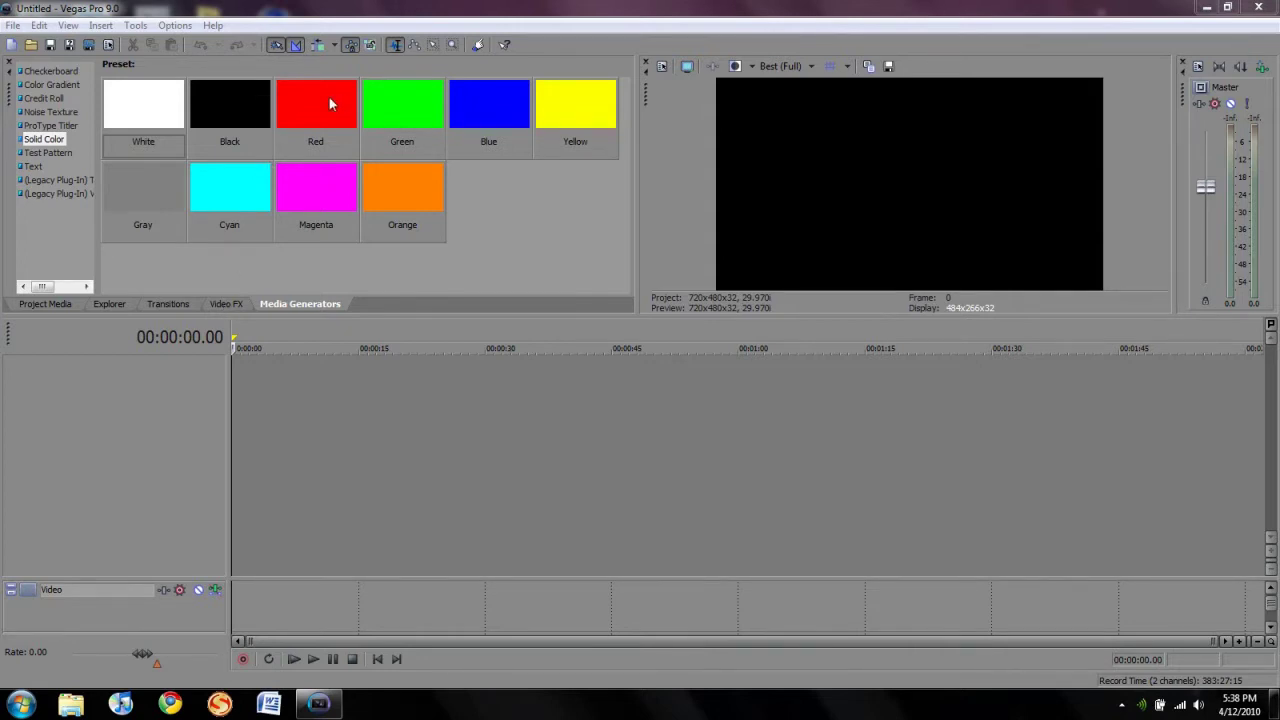
Place a Red solid-colour event on track 1 and a Black one on a second track below
left_click_drag(329, 98, 228, 400)
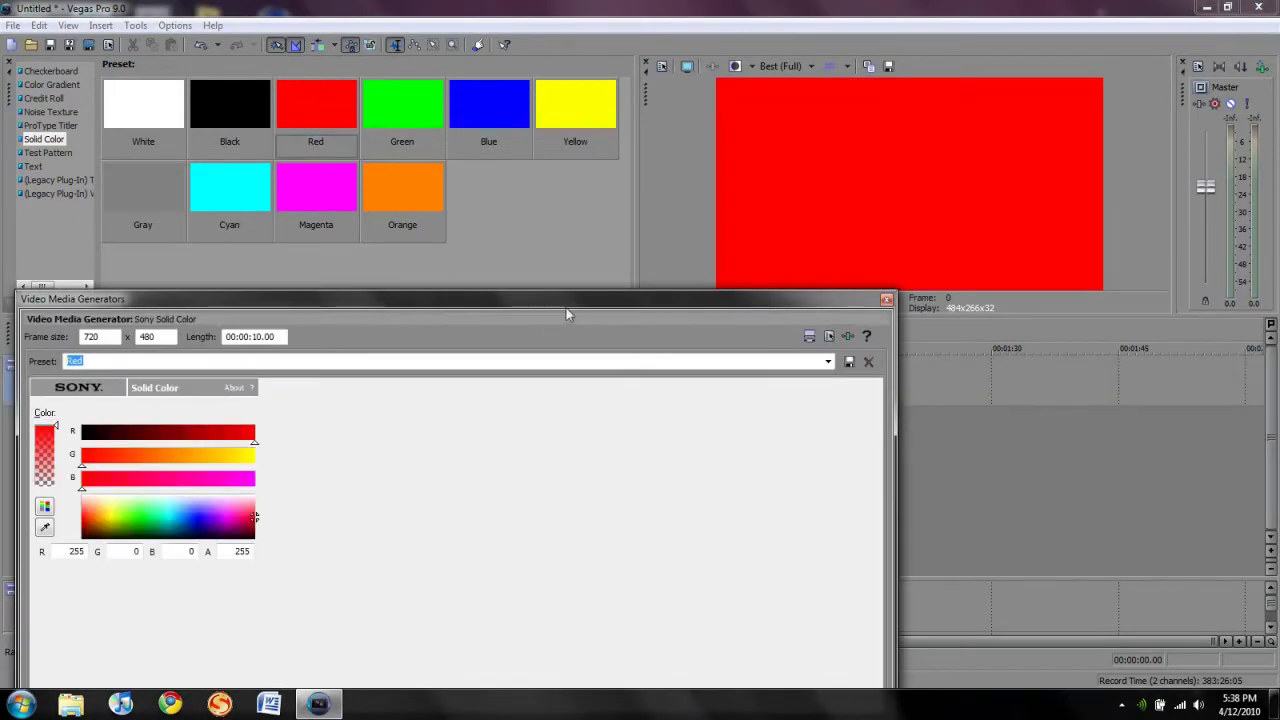
left_click_drag(566, 308, 588, 122)
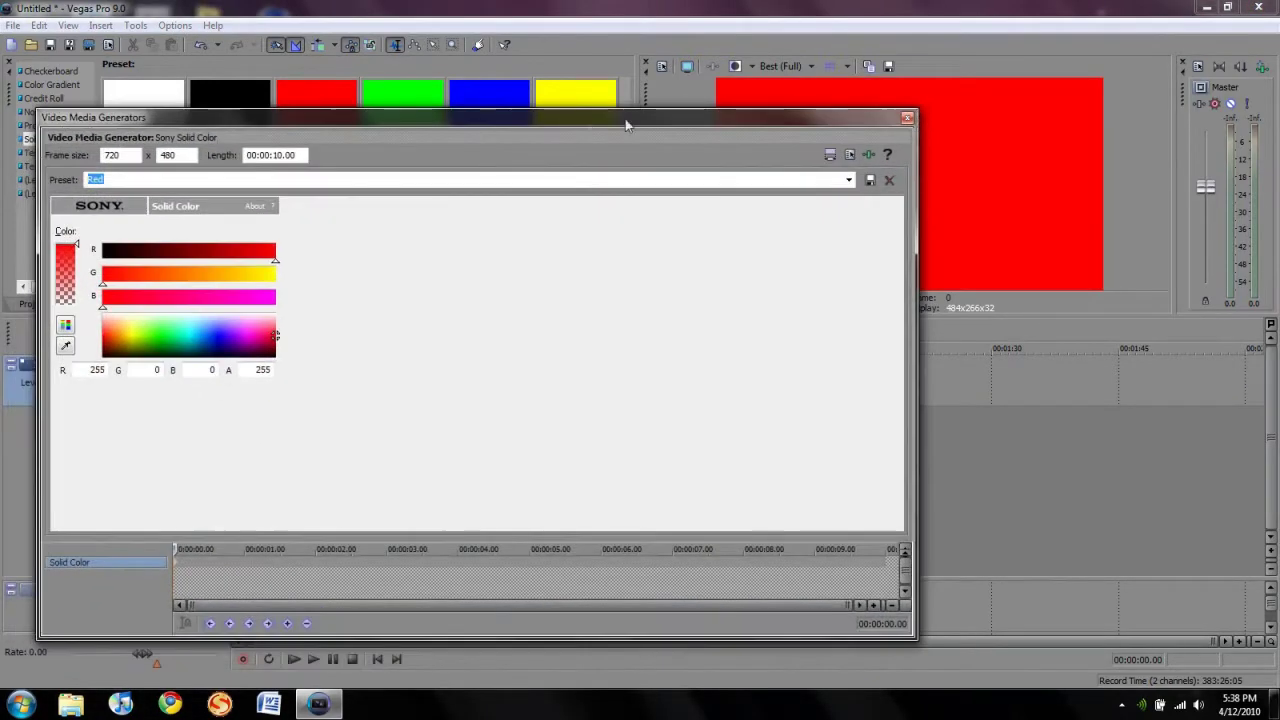
left_click(907, 118)
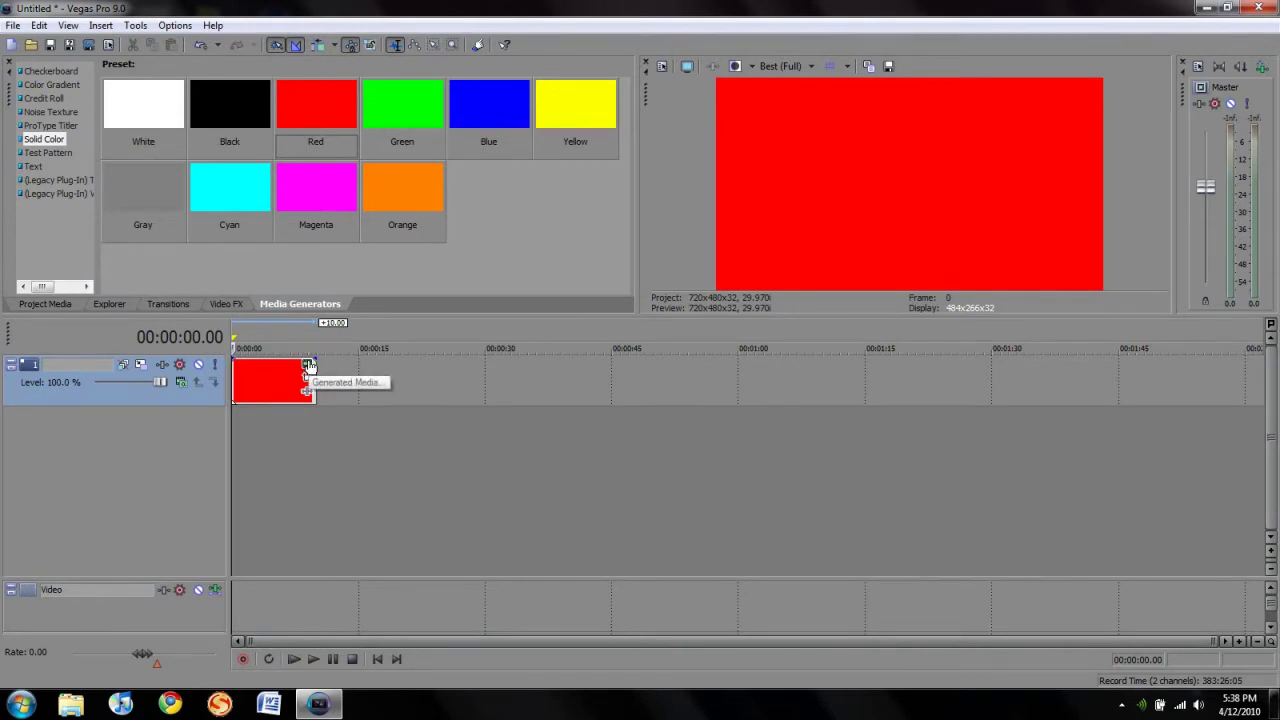
left_click_drag(232, 112, 243, 438)
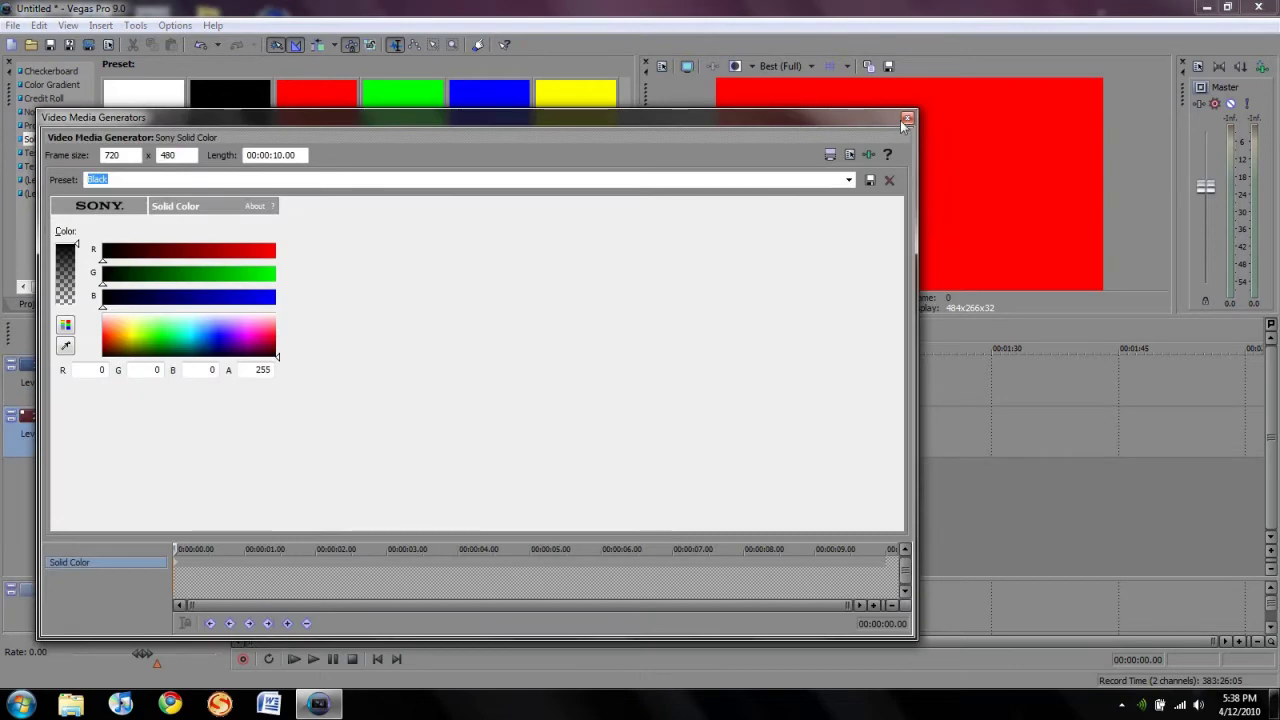
left_click(907, 118)
Enlarge the red event's Pan/Crop frame to 1,049.3 × 856.9 so it becomes a smaller box
left_click(307, 368)
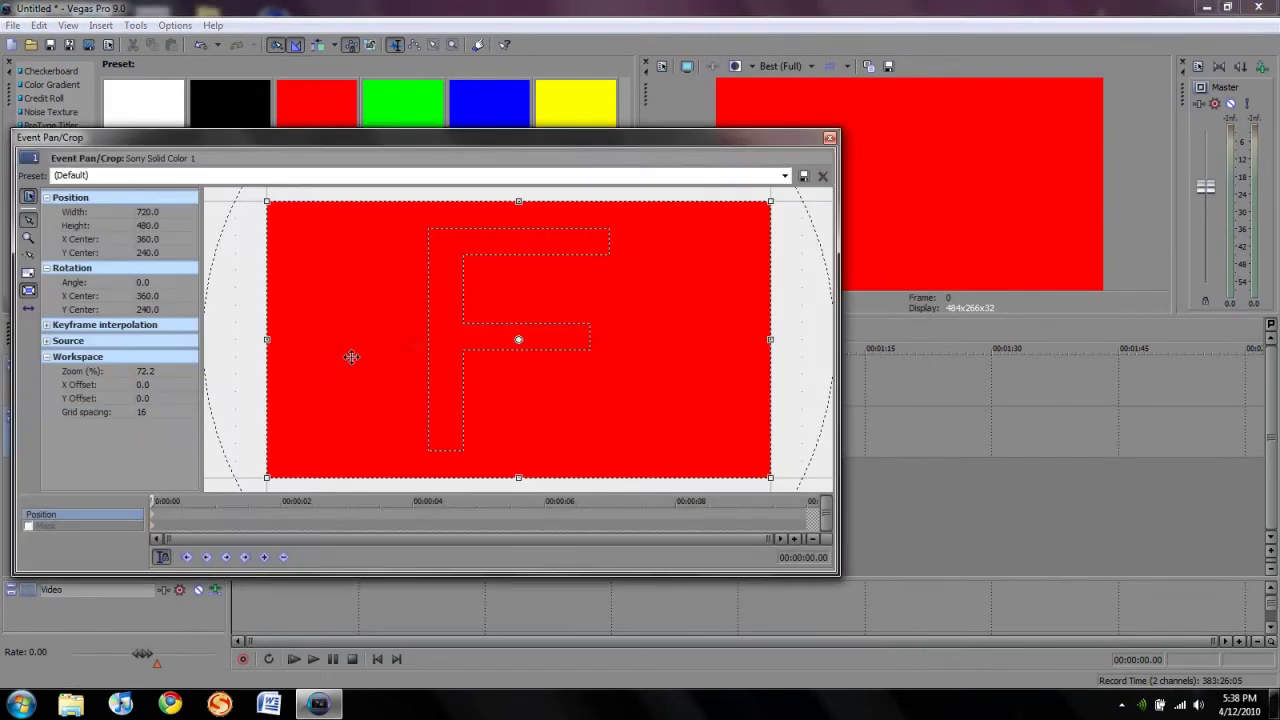
left_click_drag(806, 515, 884, 590)
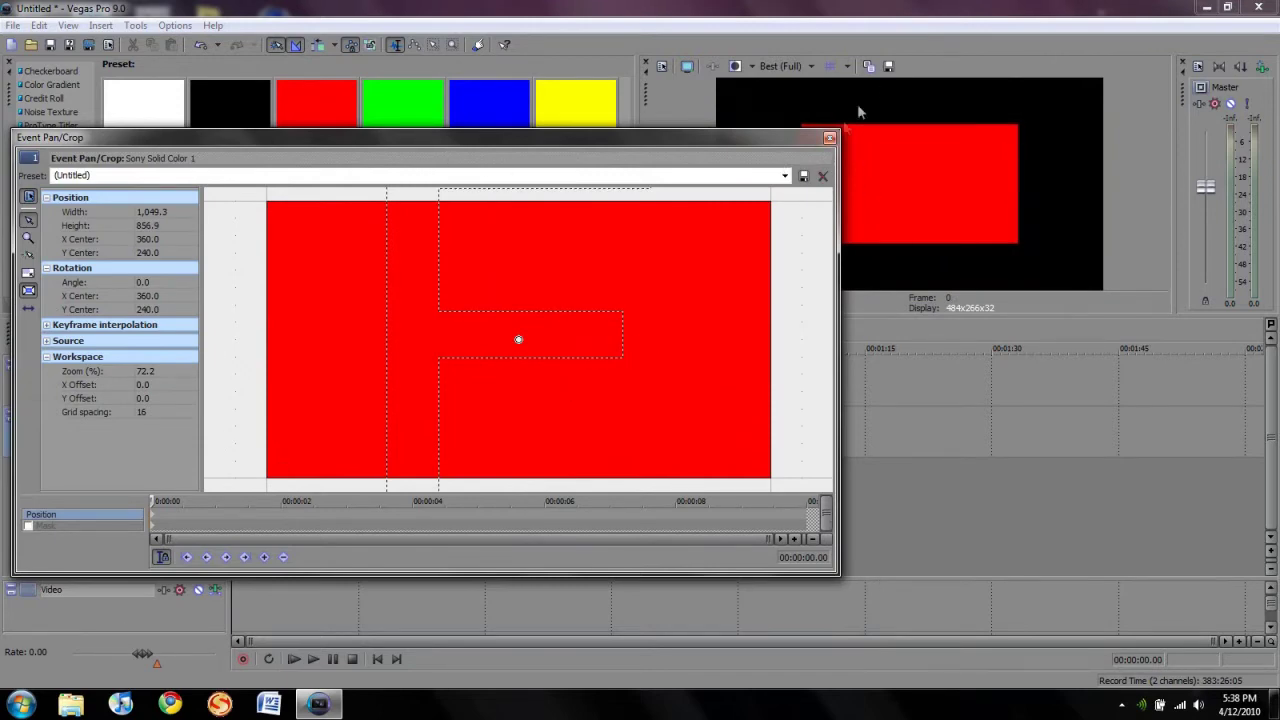
left_click(830, 140)
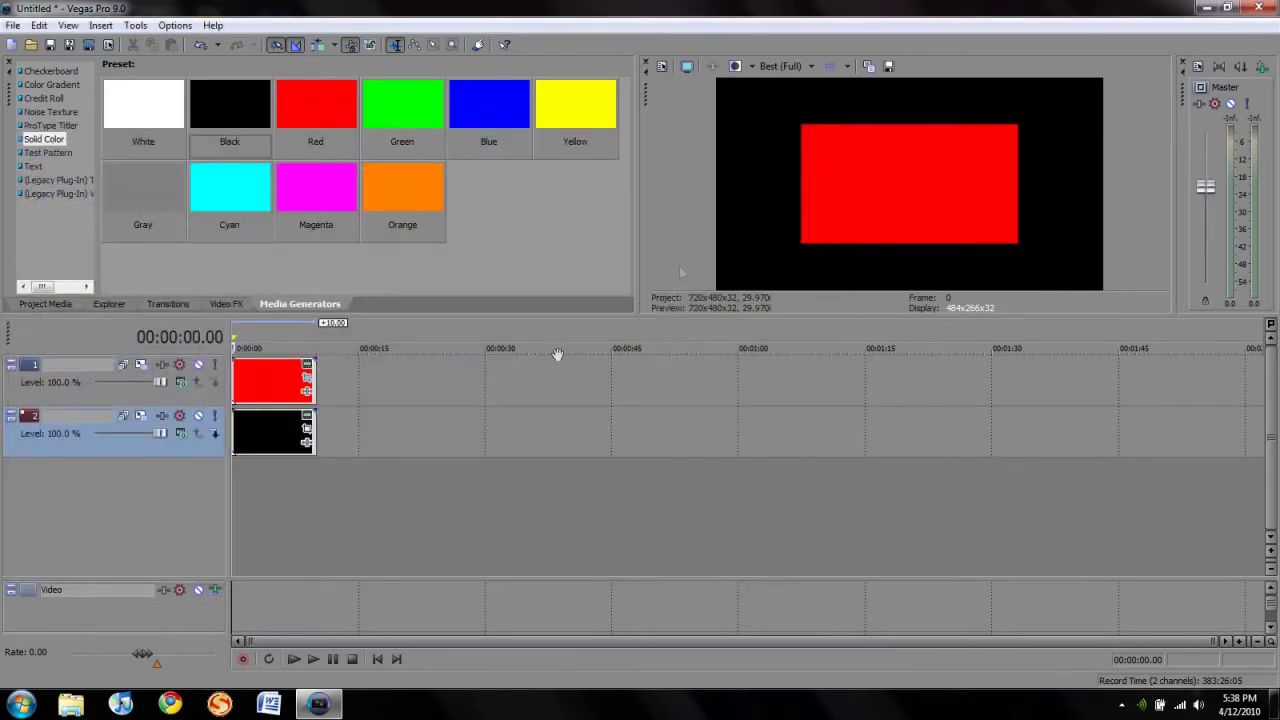
Reopen the red event's Pan/Crop window and zoom its workspace out
left_click(307, 378)
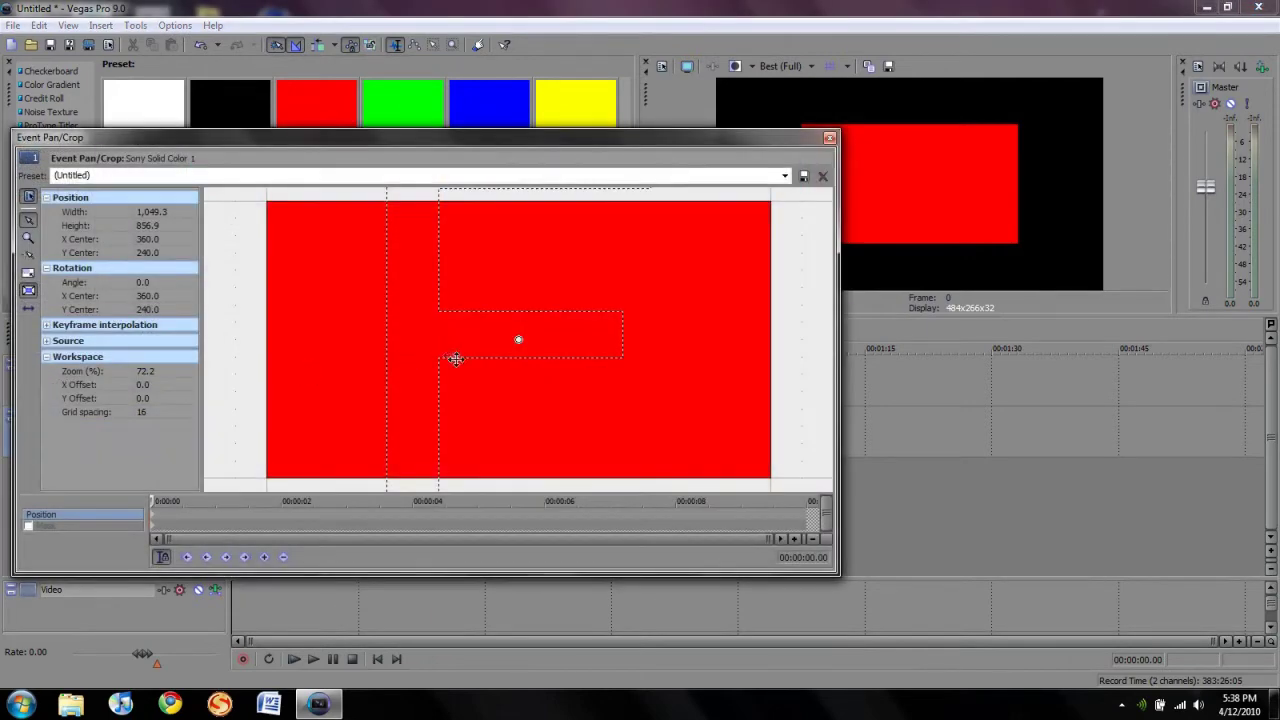
scroll(455, 360, "down", 4)
scroll(464, 372, "down", 3)
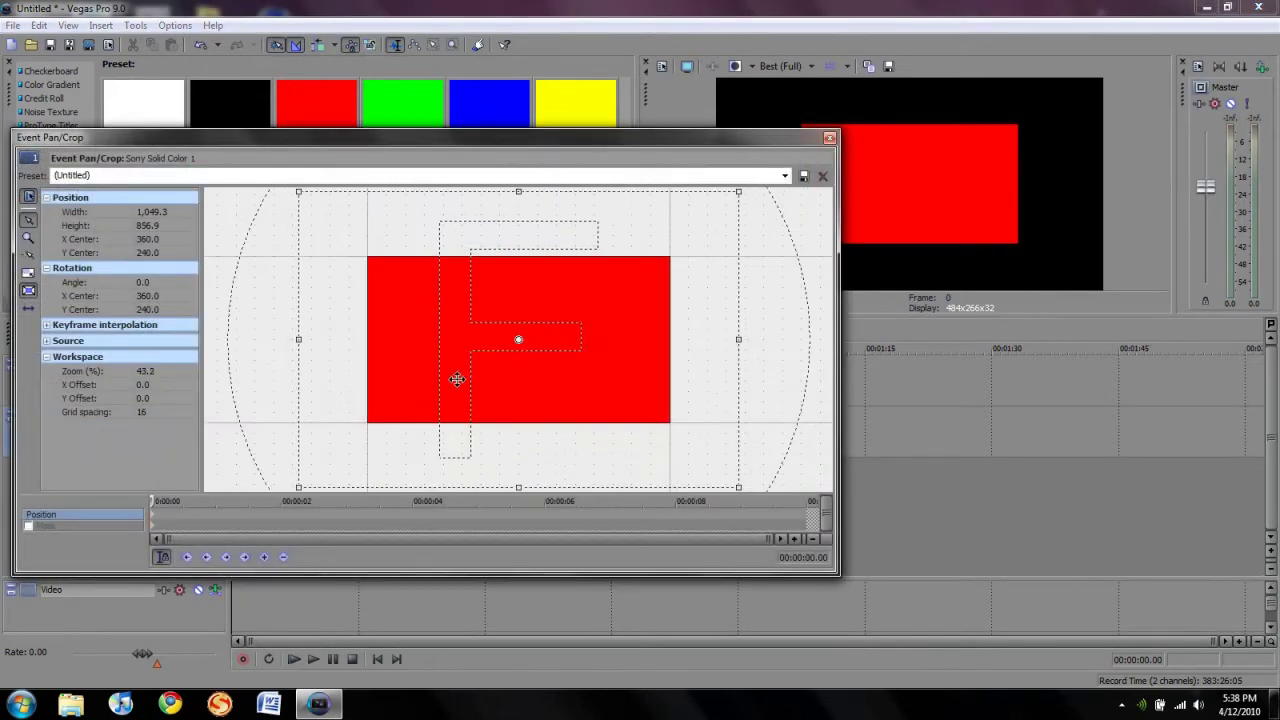
scroll(461, 380, "up", 2)
scroll(461, 380, "up", 1)
scroll(520, 345, "down", 4)
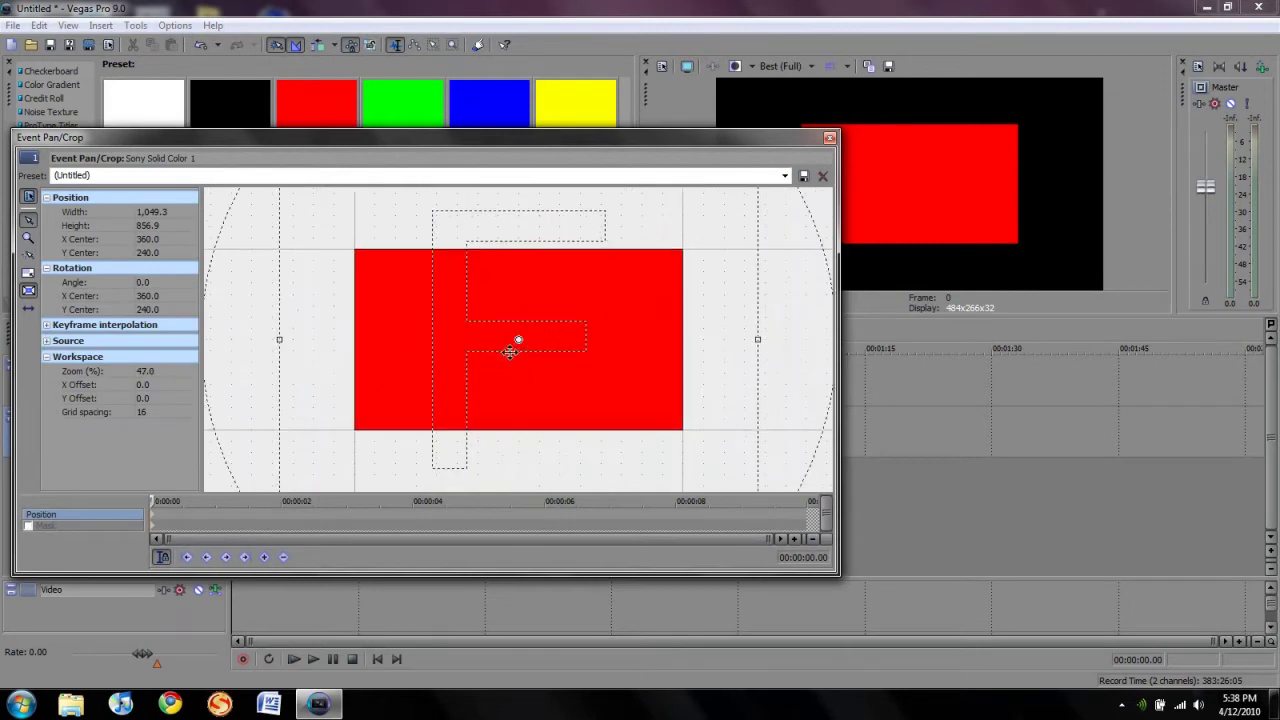
scroll(506, 346, "up", 3)
scroll(444, 375, "down", 3)
scroll(444, 375, "down", 4)
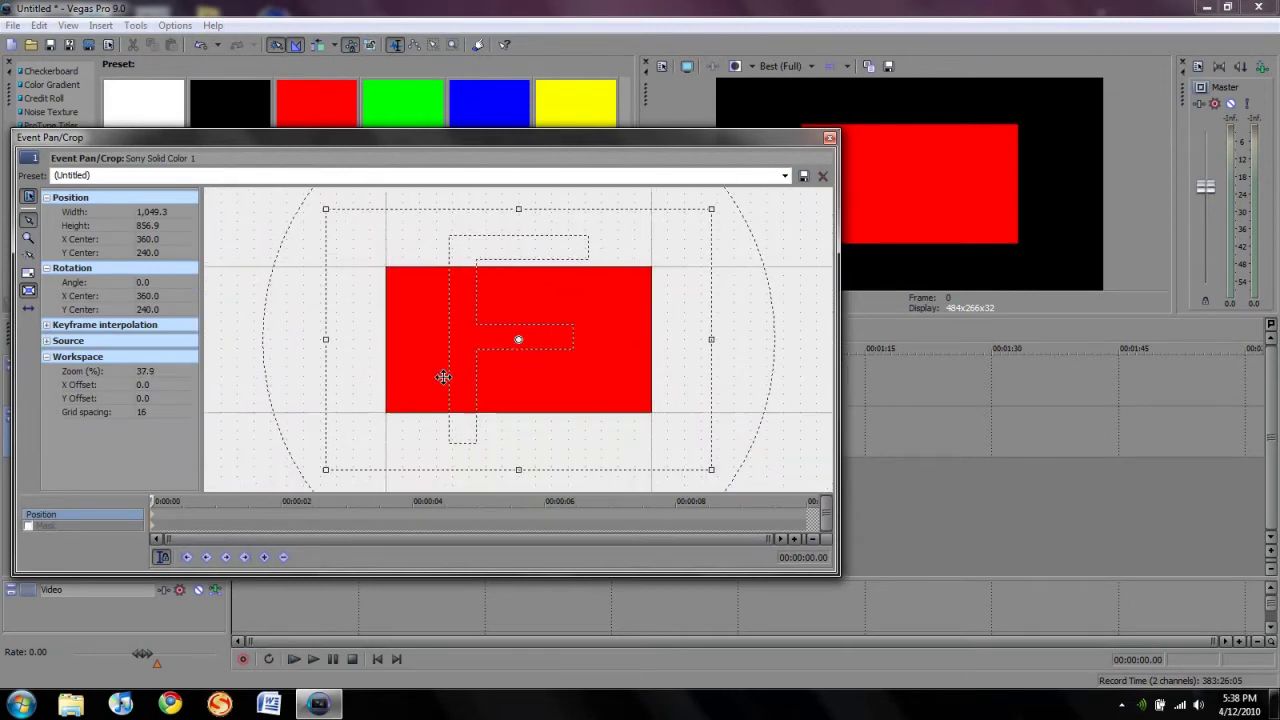
scroll(443, 371, "up", 3)
scroll(452, 362, "down", 2)
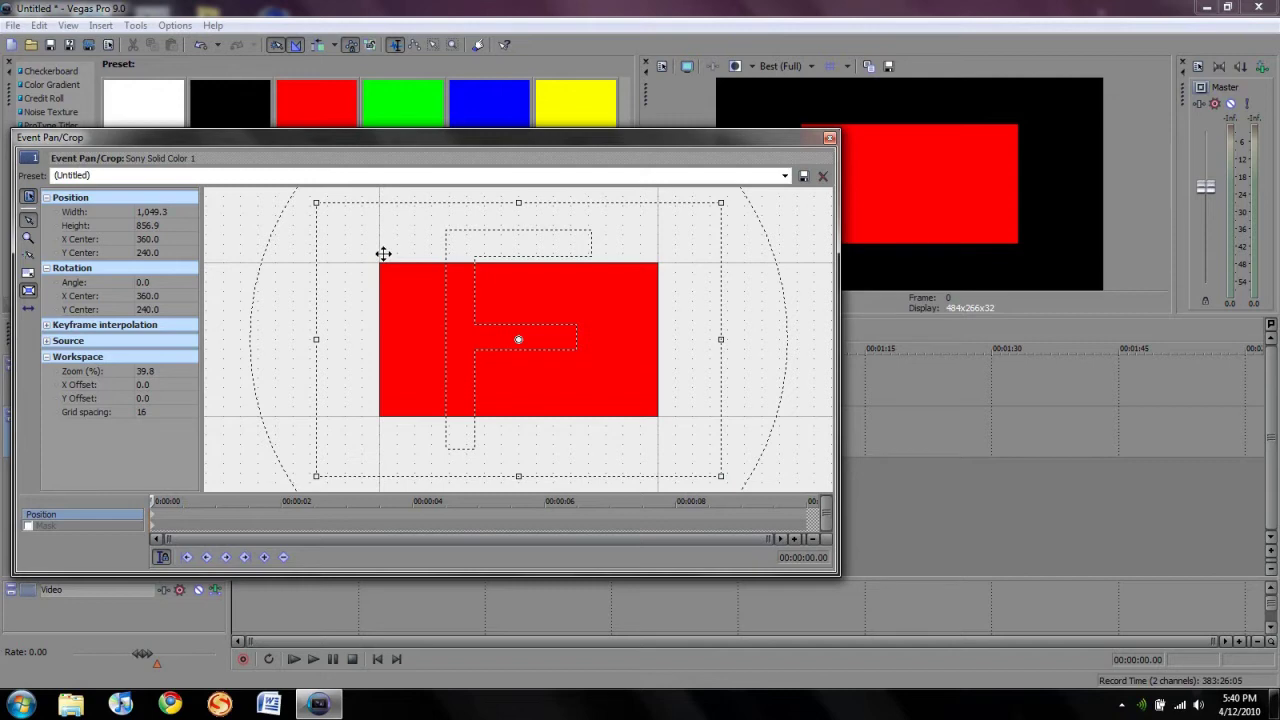
Move the red box up-left to center 496.7 X, 380.6 Y, then set the Pan/Crop cursor to 00:00:02
left_click_drag(383, 254, 416, 268)
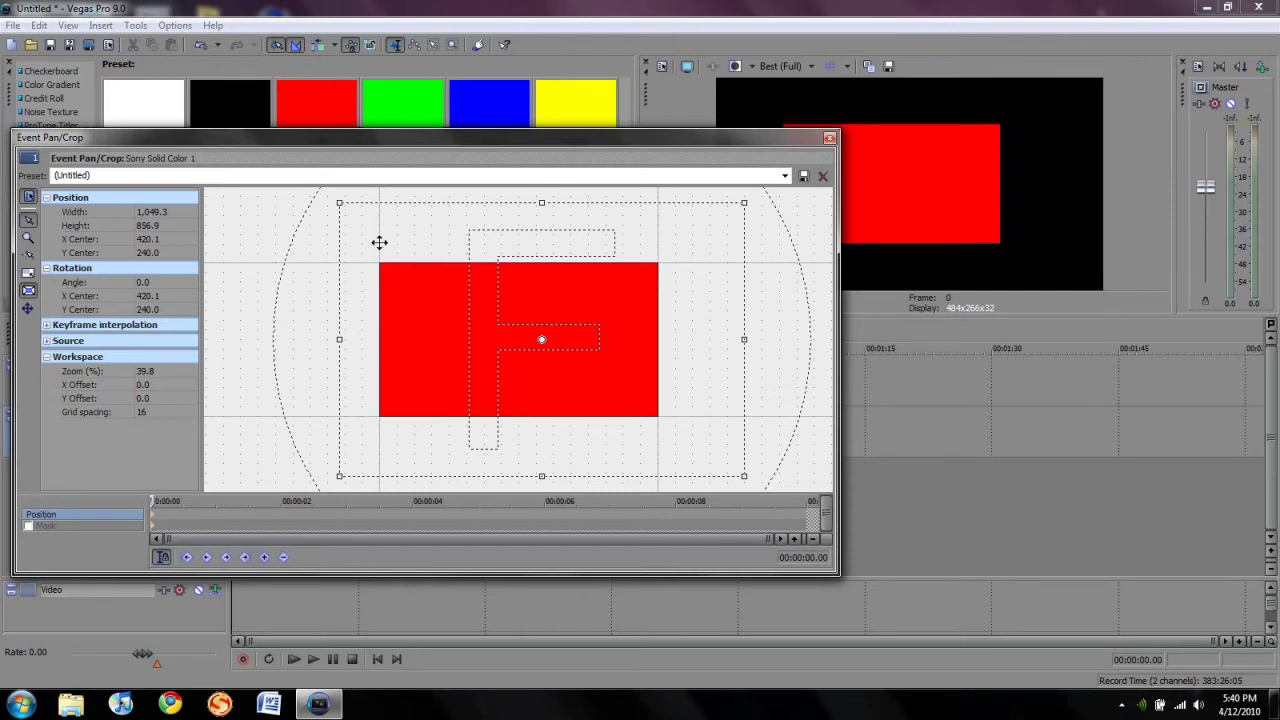
left_click_drag(379, 242, 409, 287)
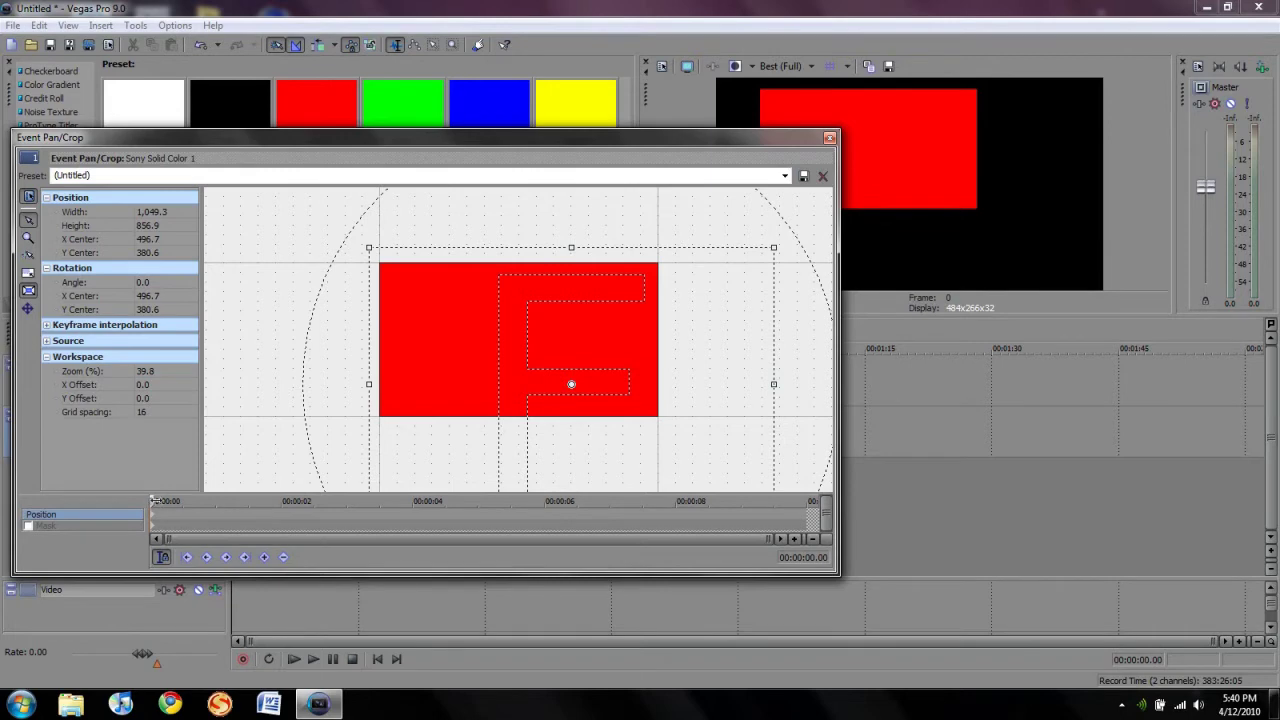
left_click_drag(155, 500, 283, 505)
left_click_drag(284, 501, 279, 501)
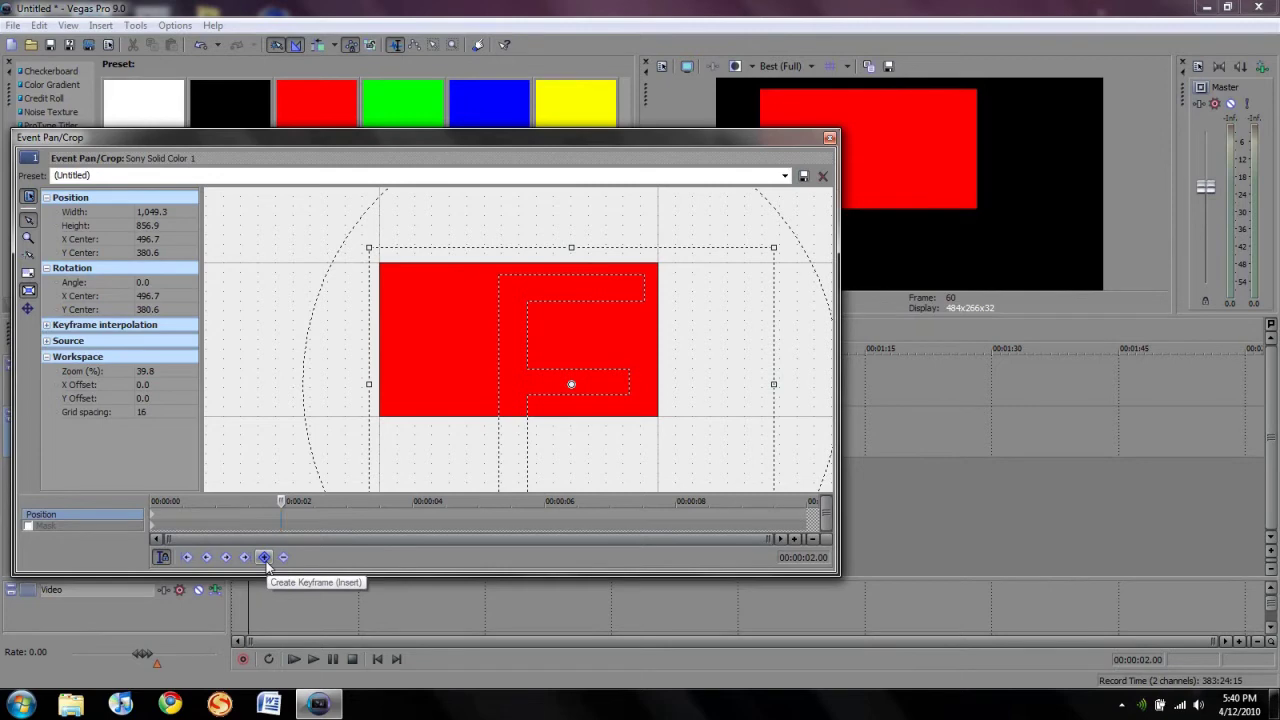
Add a keyframe at 00:00:02 placing the red box lower right at 217.1 X, 109.4 Y
left_click(265, 558)
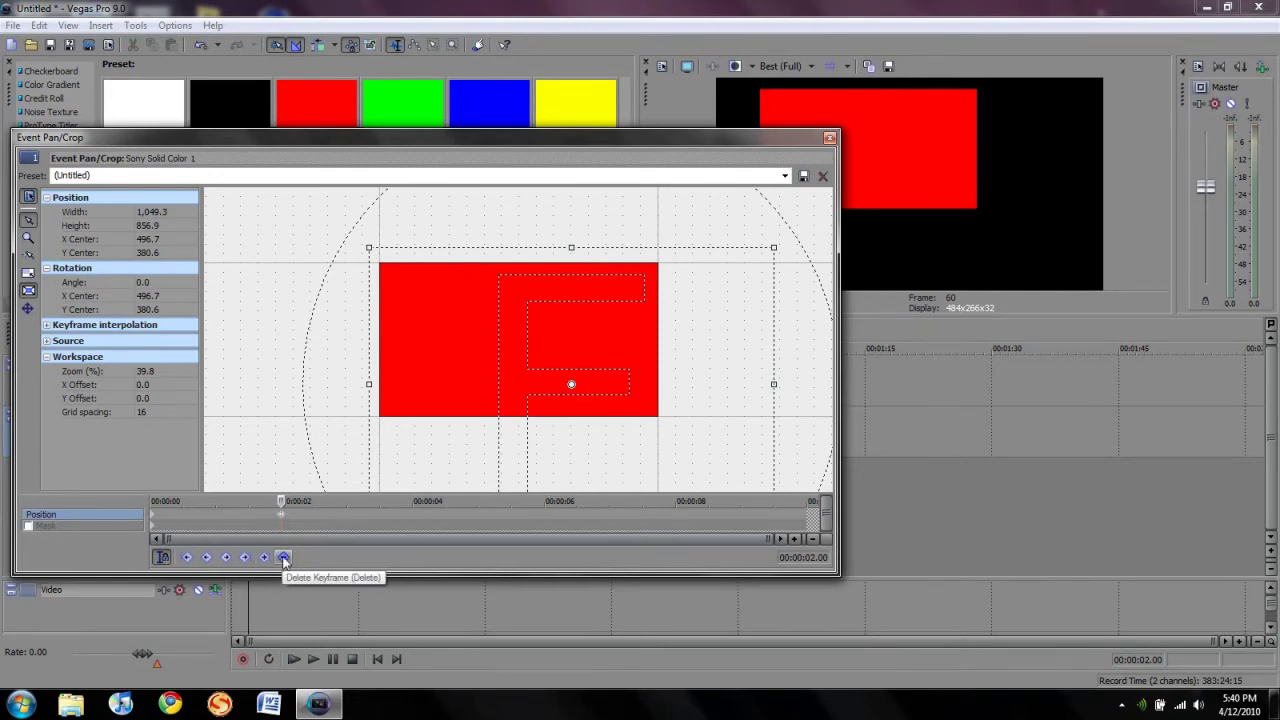
left_click(284, 558)
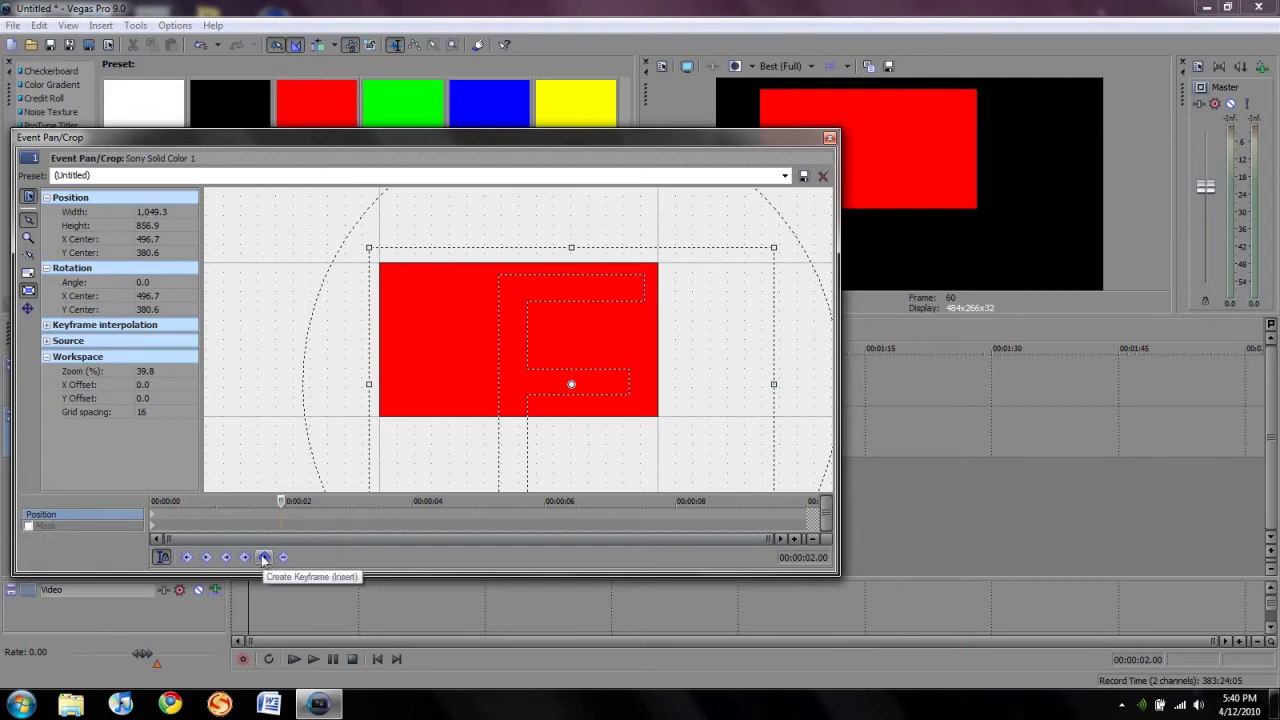
left_click(265, 558)
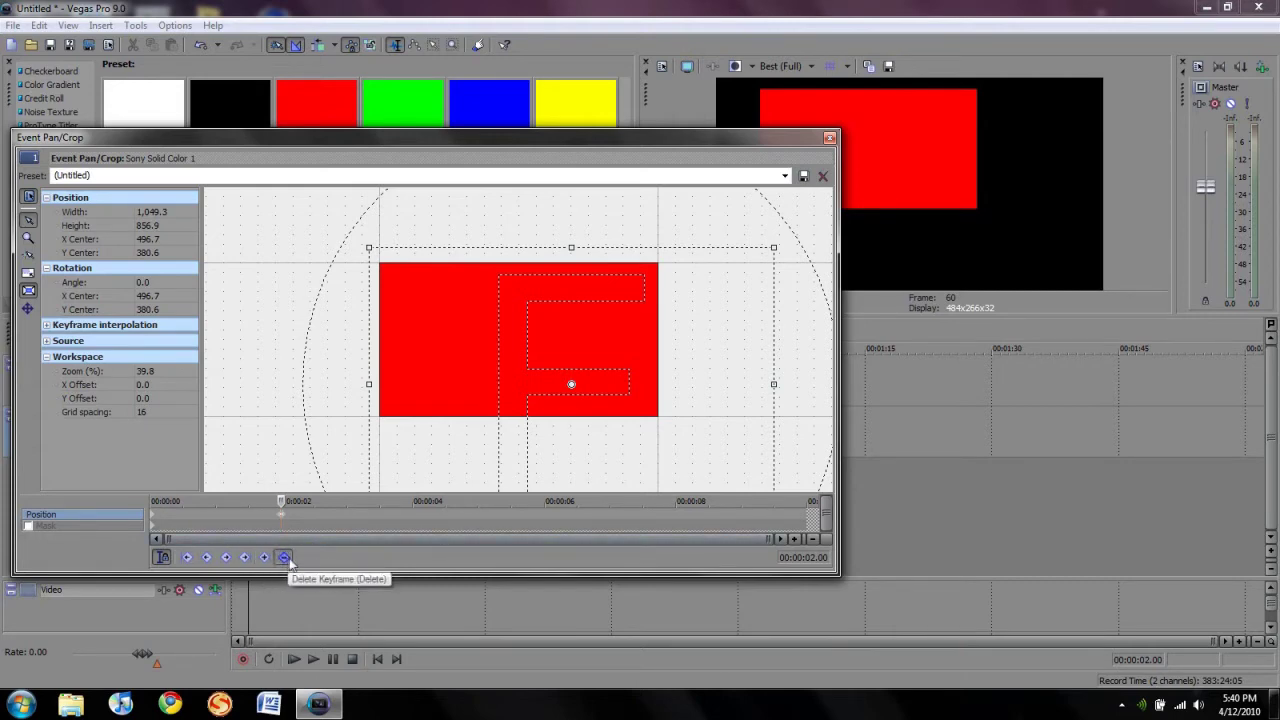
left_click(284, 558)
left_click(264, 558)
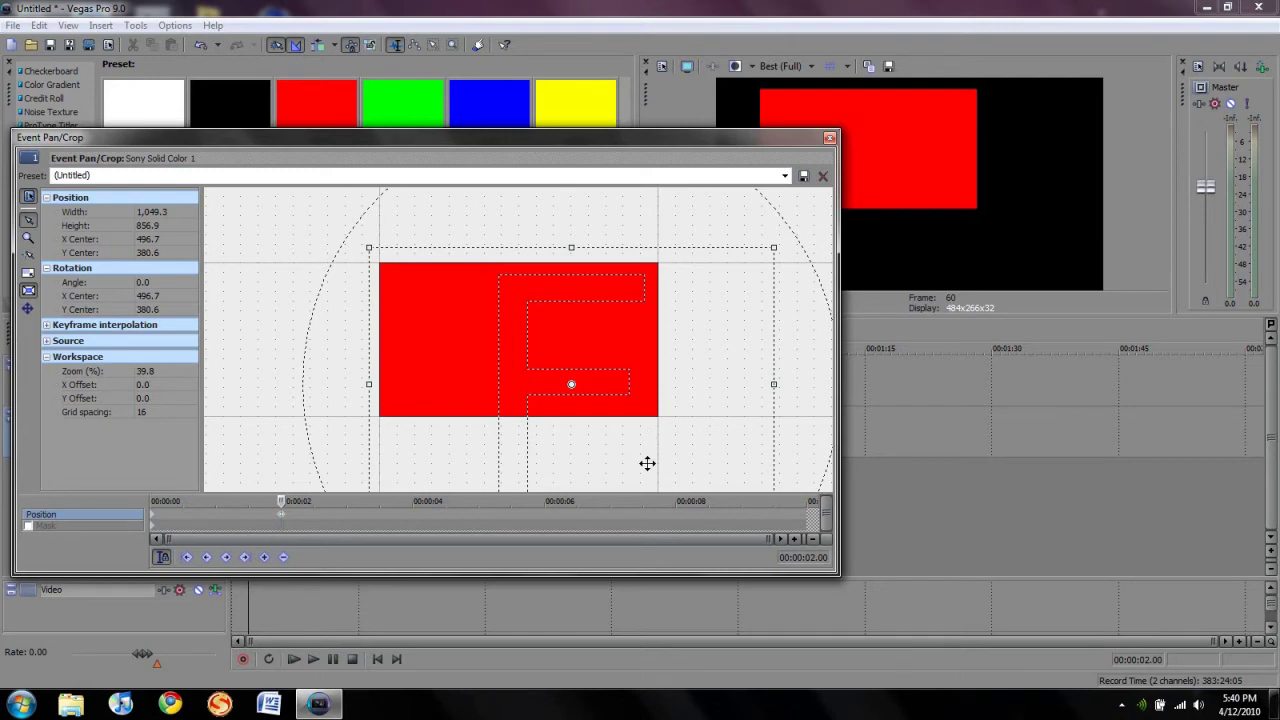
left_click_drag(647, 463, 538, 373)
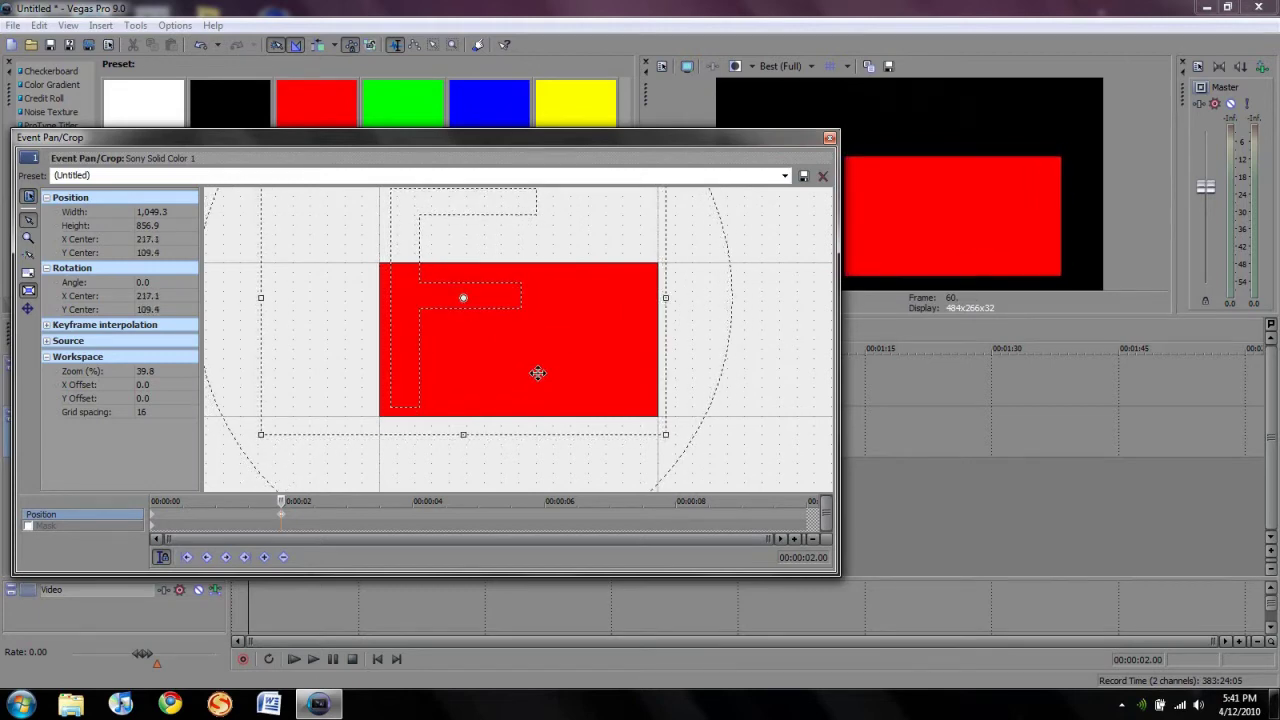
Close Pan/Crop and set the preview quality to Preview (Auto)
left_click(829, 137)
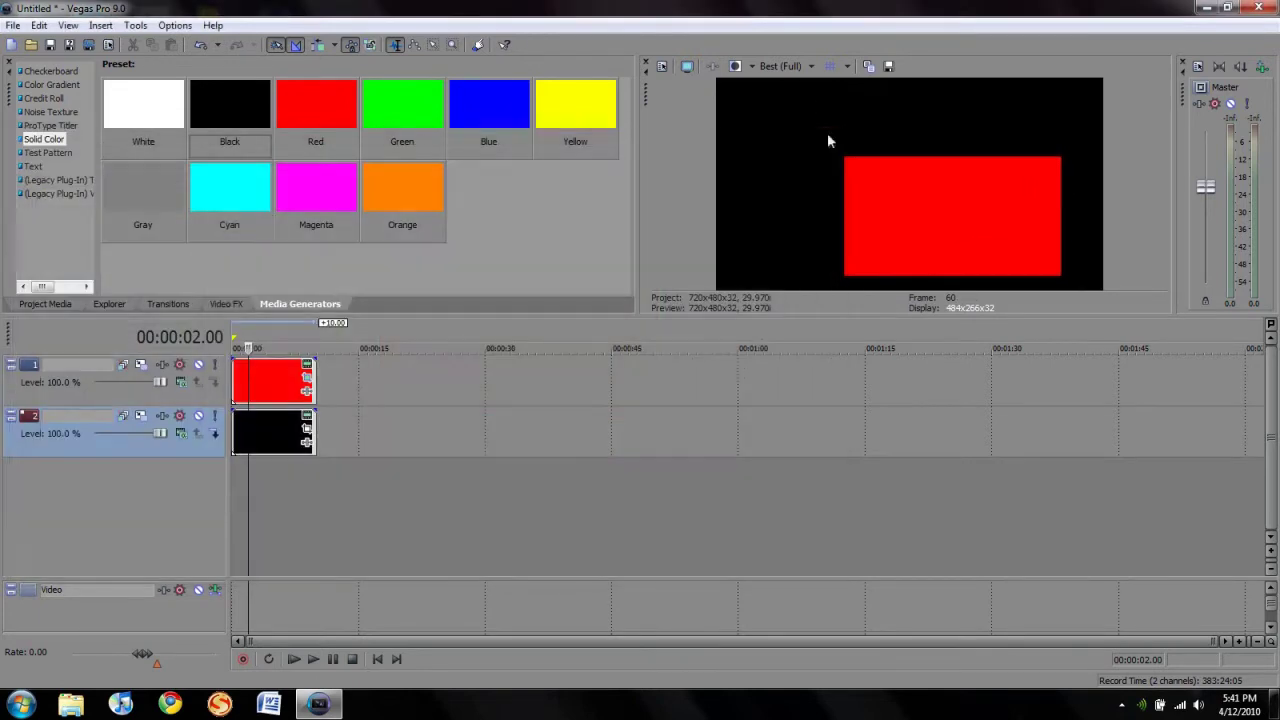
left_click(811, 66)
mouse_move(808, 104)
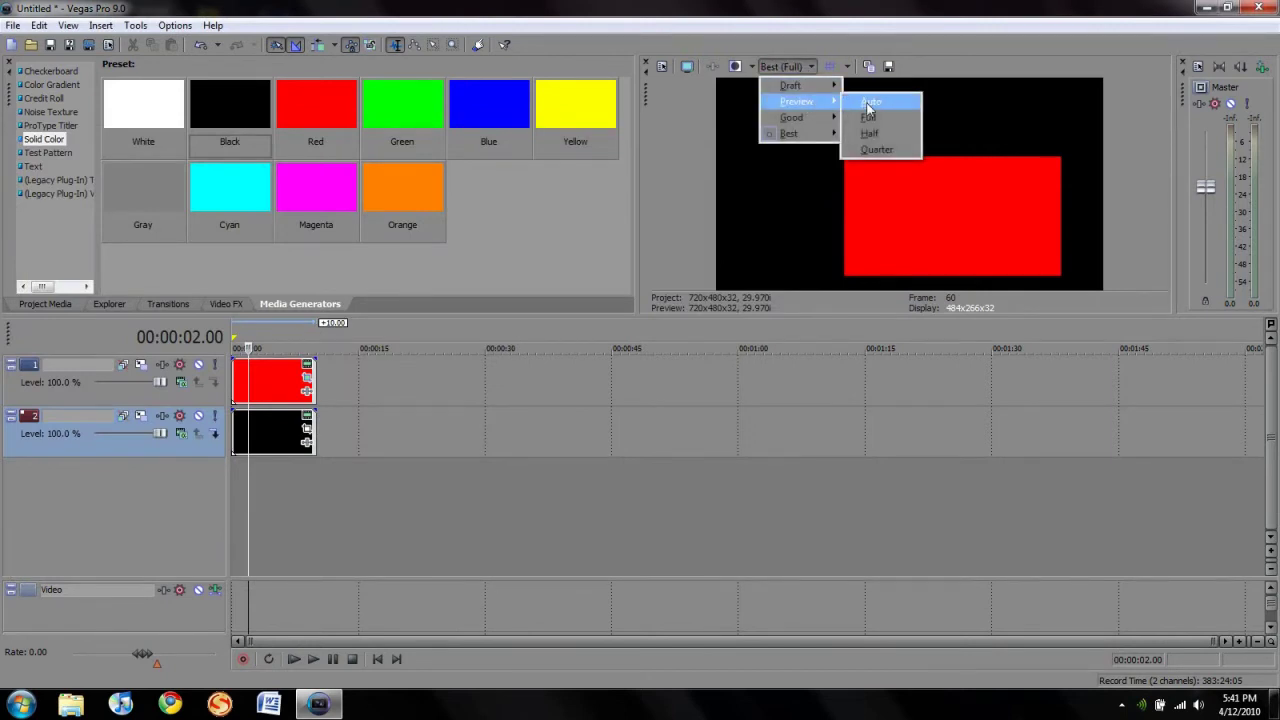
left_click(869, 104)
Play the box animation from the start, then reopen the red clip's Pan/Crop settings
left_click(377, 659)
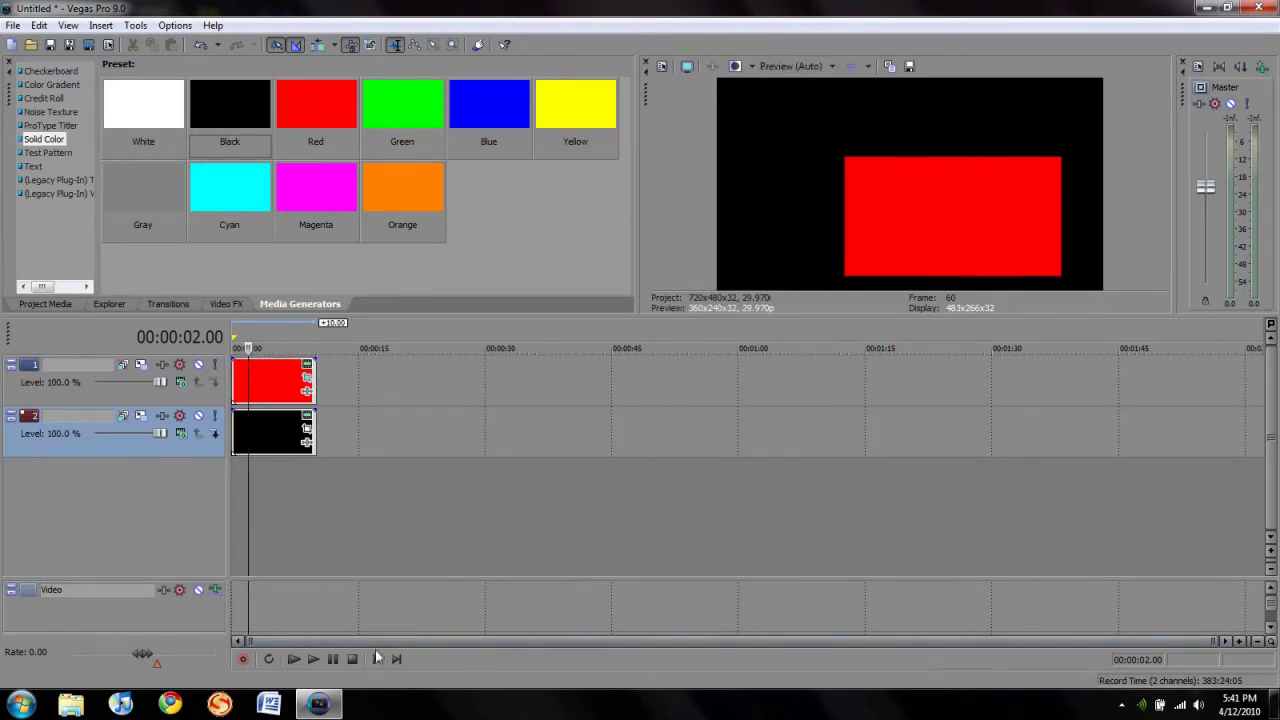
left_click(312, 660)
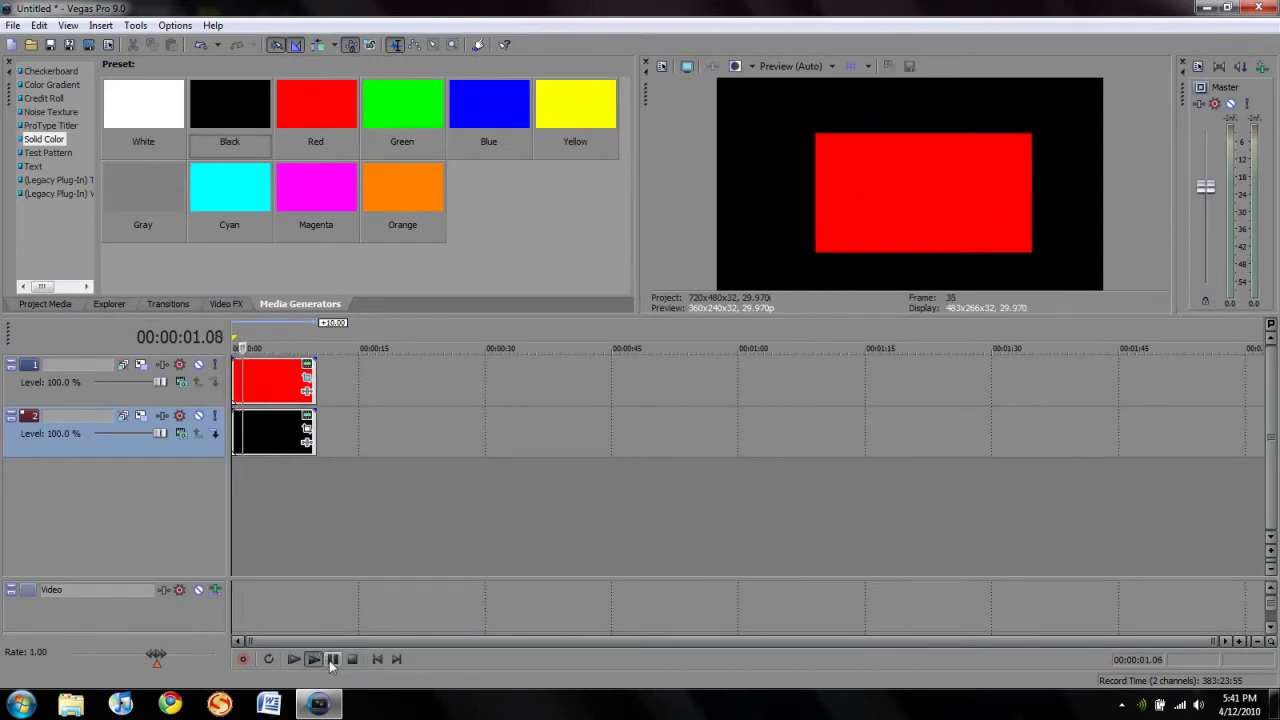
left_click(332, 659)
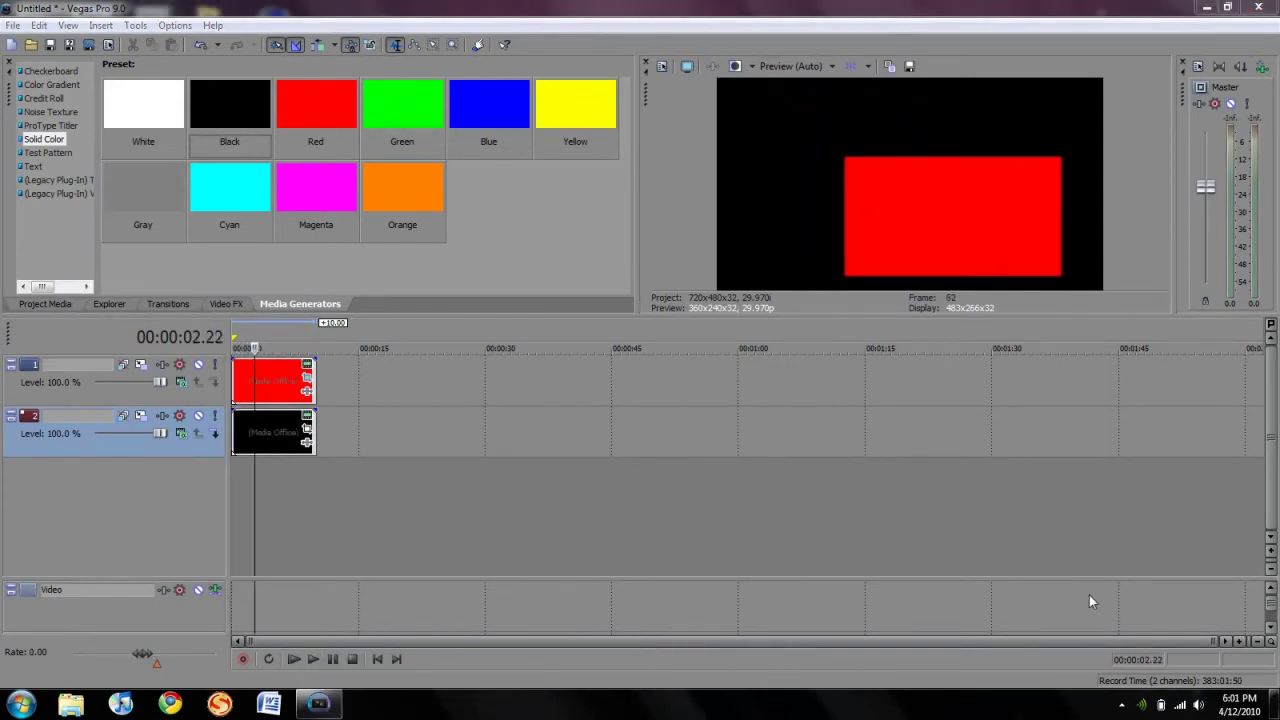
left_click(705, 7)
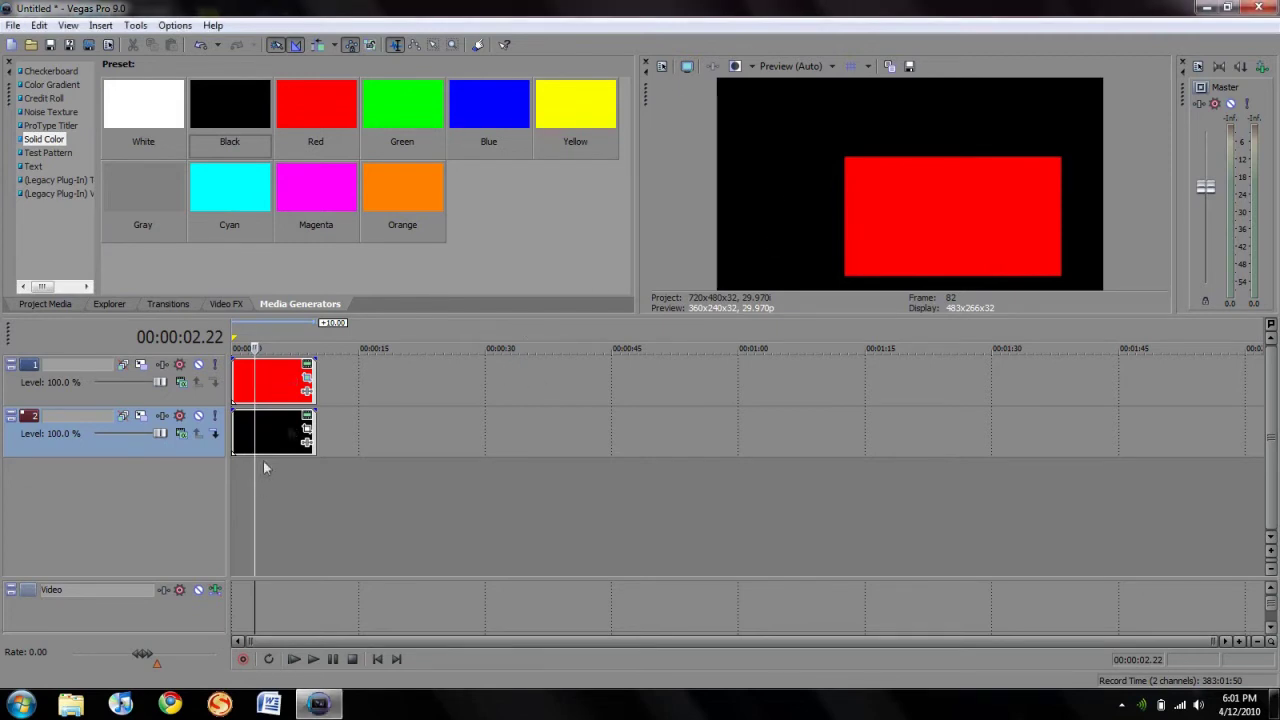
left_click(306, 380)
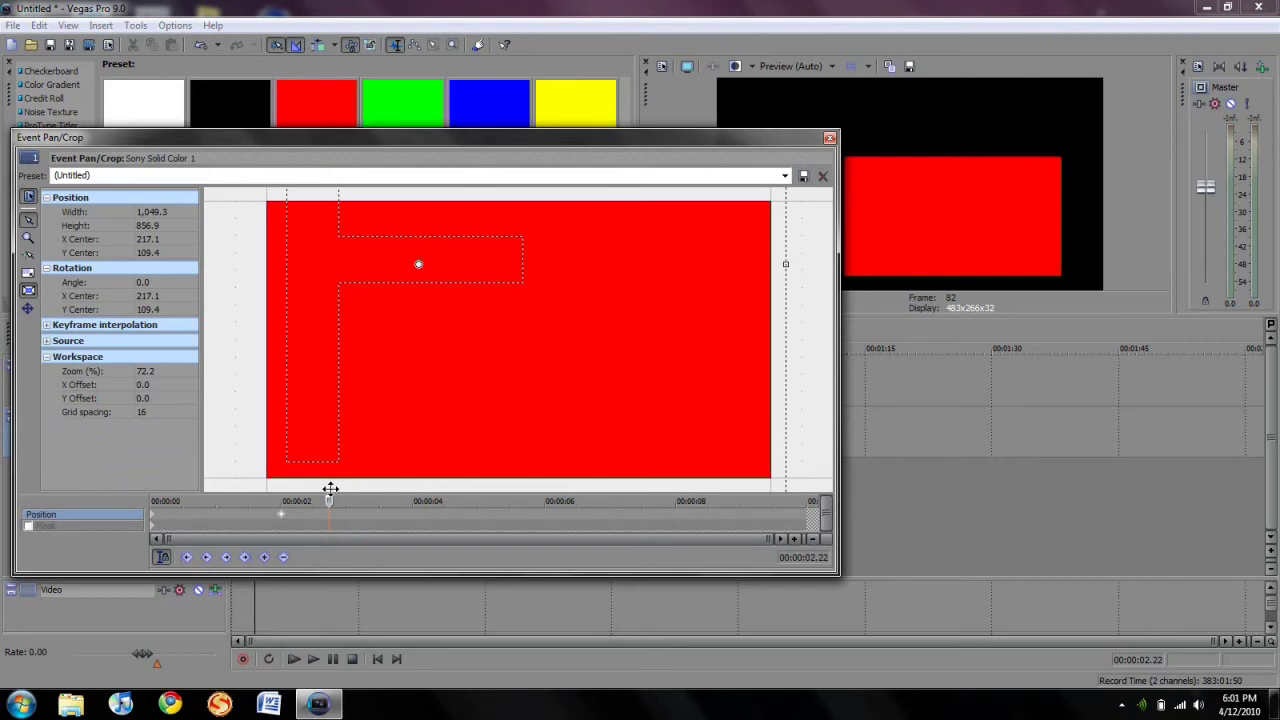
Reposition the red box at the one-second mark to create a position keyframe there
left_click(284, 520)
left_click(284, 558)
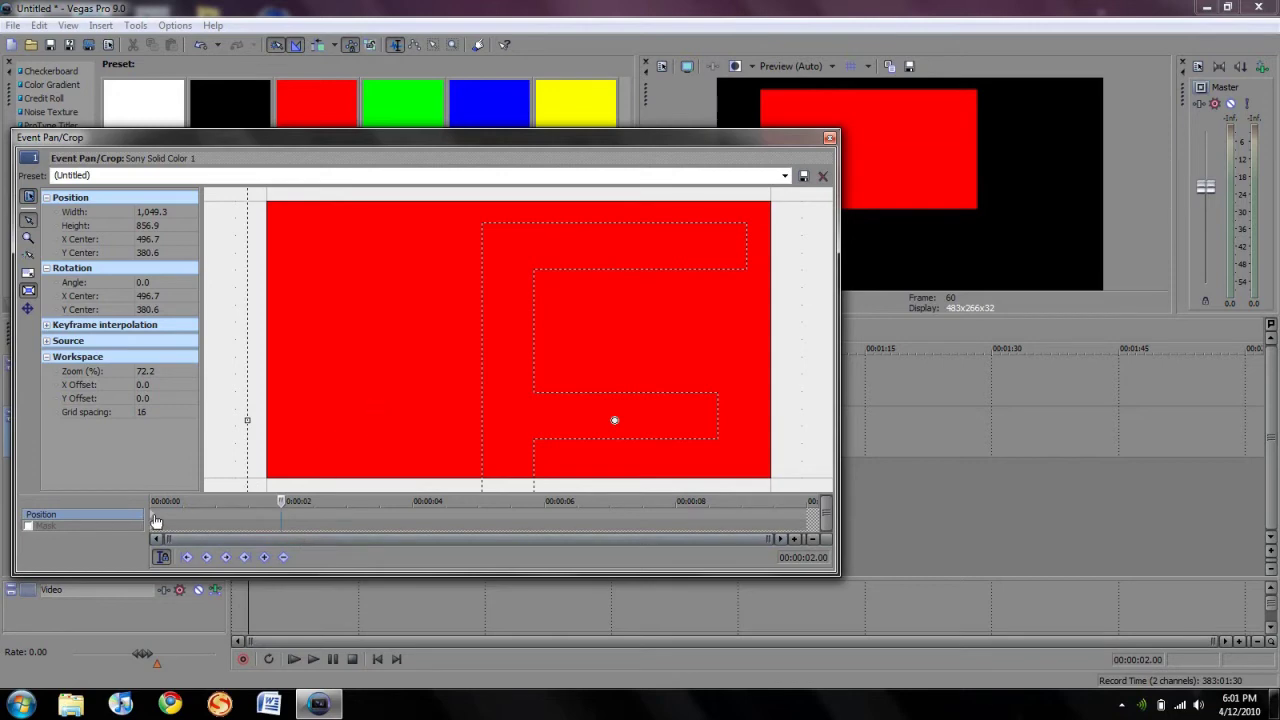
left_click(156, 521)
left_click_drag(153, 500, 215, 492)
left_click_drag(590, 394, 499, 291)
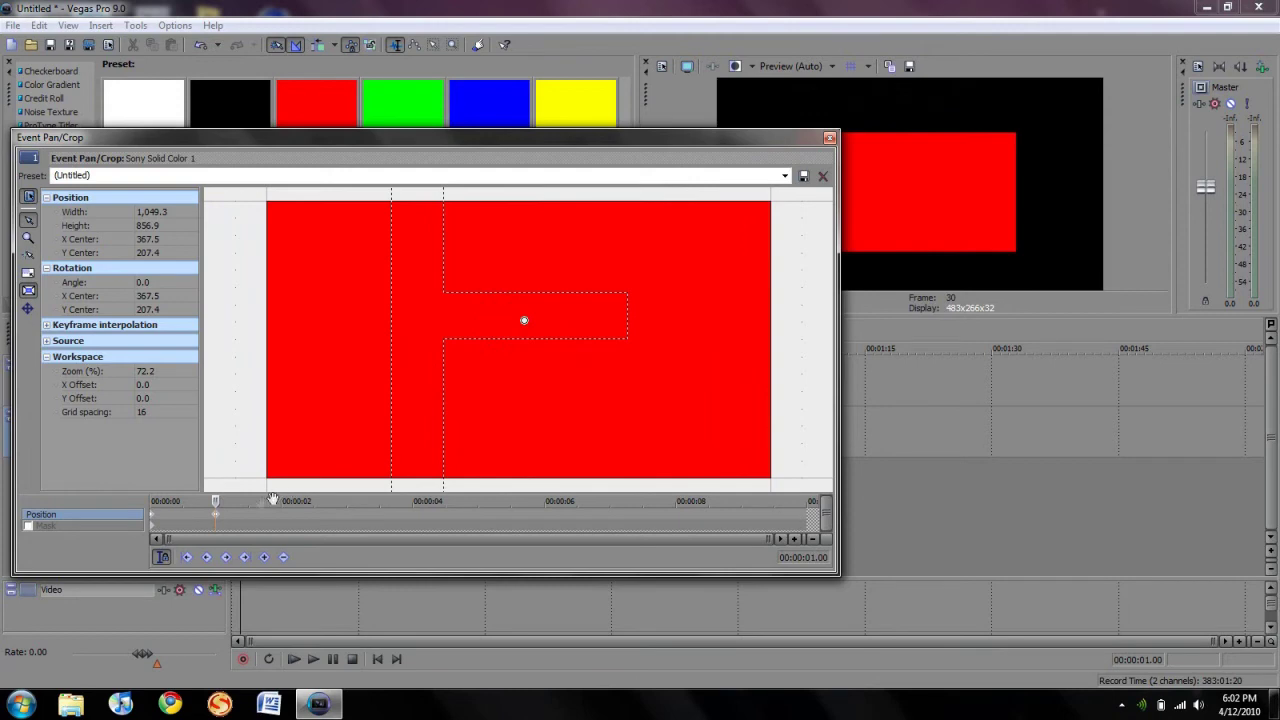
Keyframe the red box at two seconds with its center at 197.2 X, 340.4 Y
left_click_drag(216, 501, 284, 501)
left_click(265, 557)
left_click_drag(582, 290, 466, 368)
Close Pan/Crop, play the first two seconds from the start, then select the red event
left_click(829, 137)
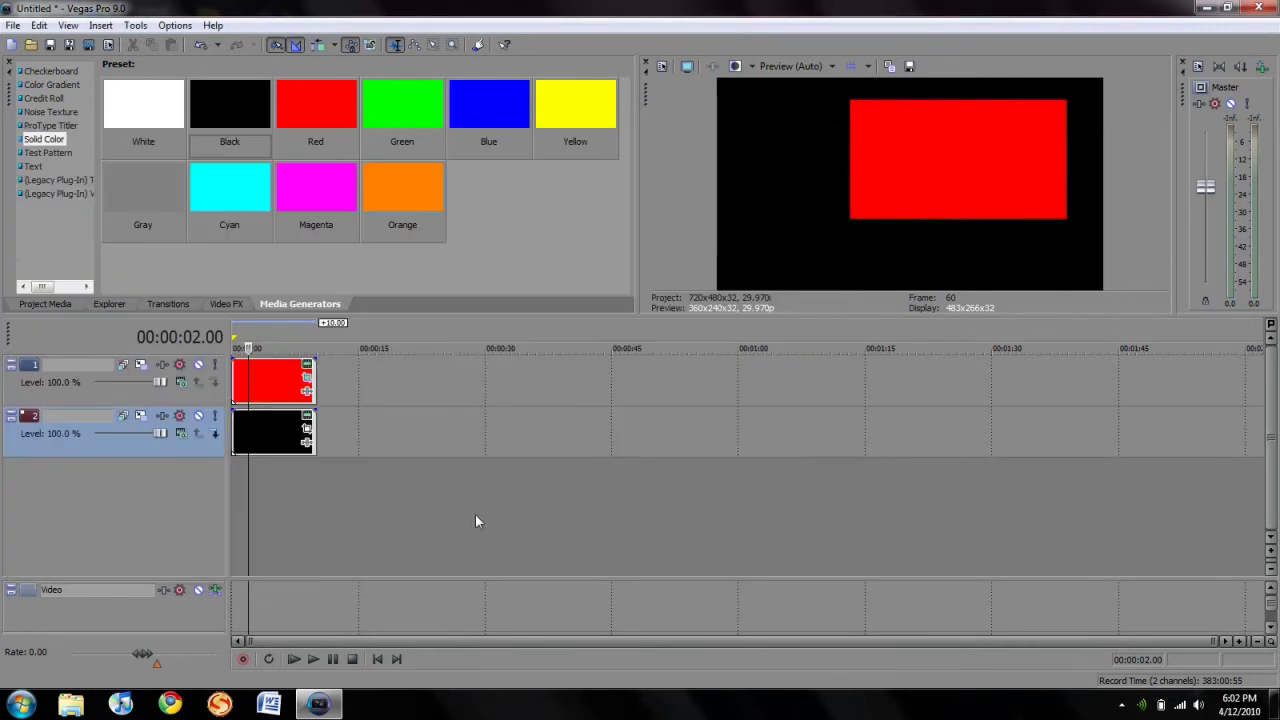
left_click(377, 659)
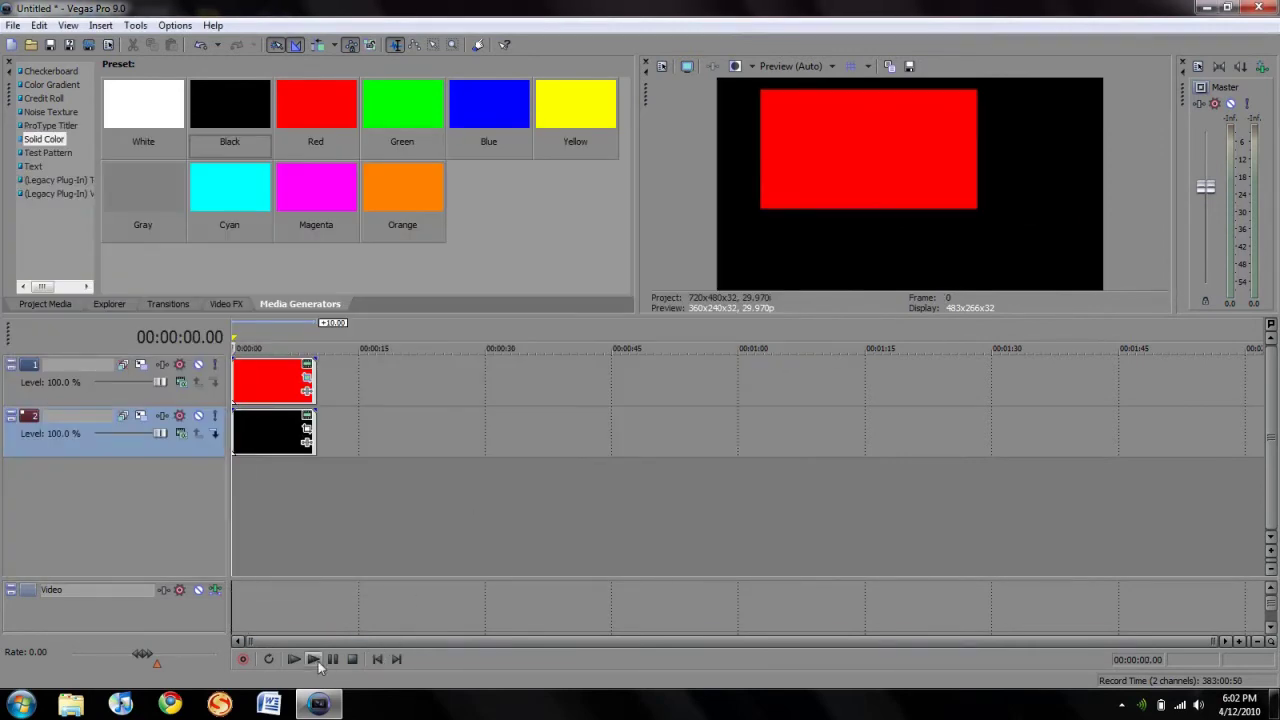
left_click(312, 659)
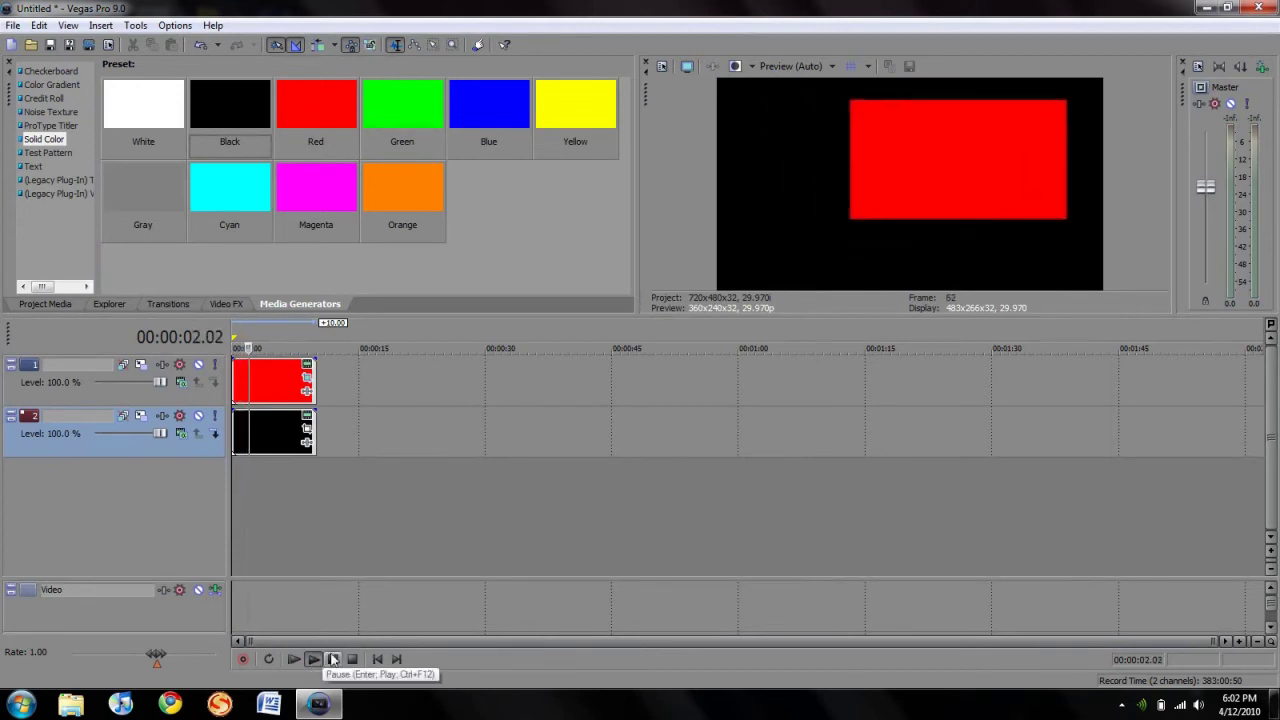
left_click(335, 660)
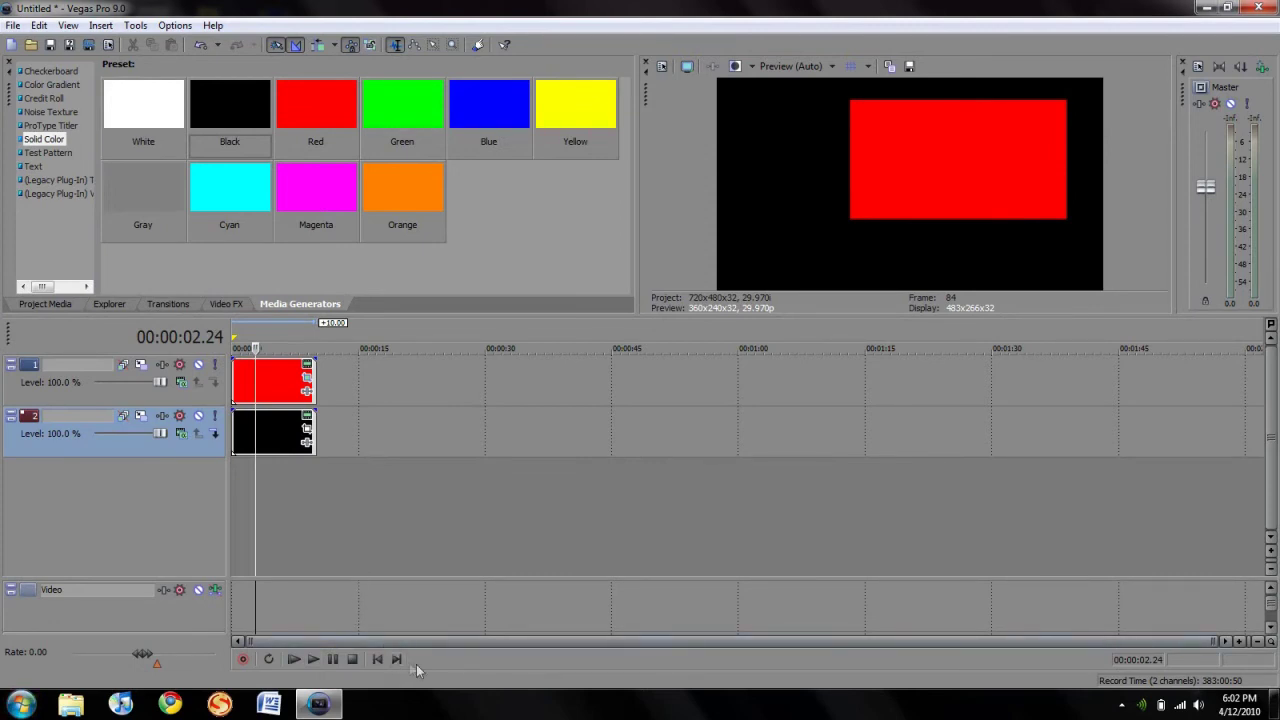
left_click(272, 380)
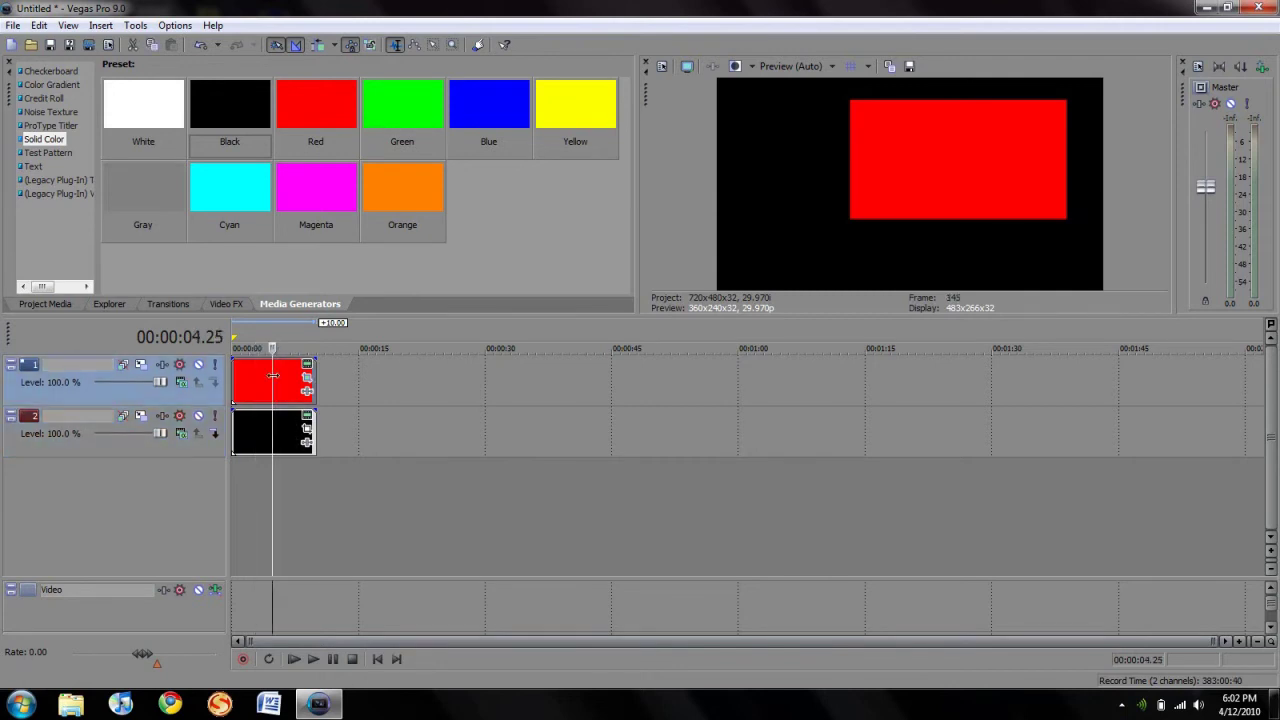
Delete the red event on track 1 and the black event on track 2
key("Delete")
left_click(277, 431)
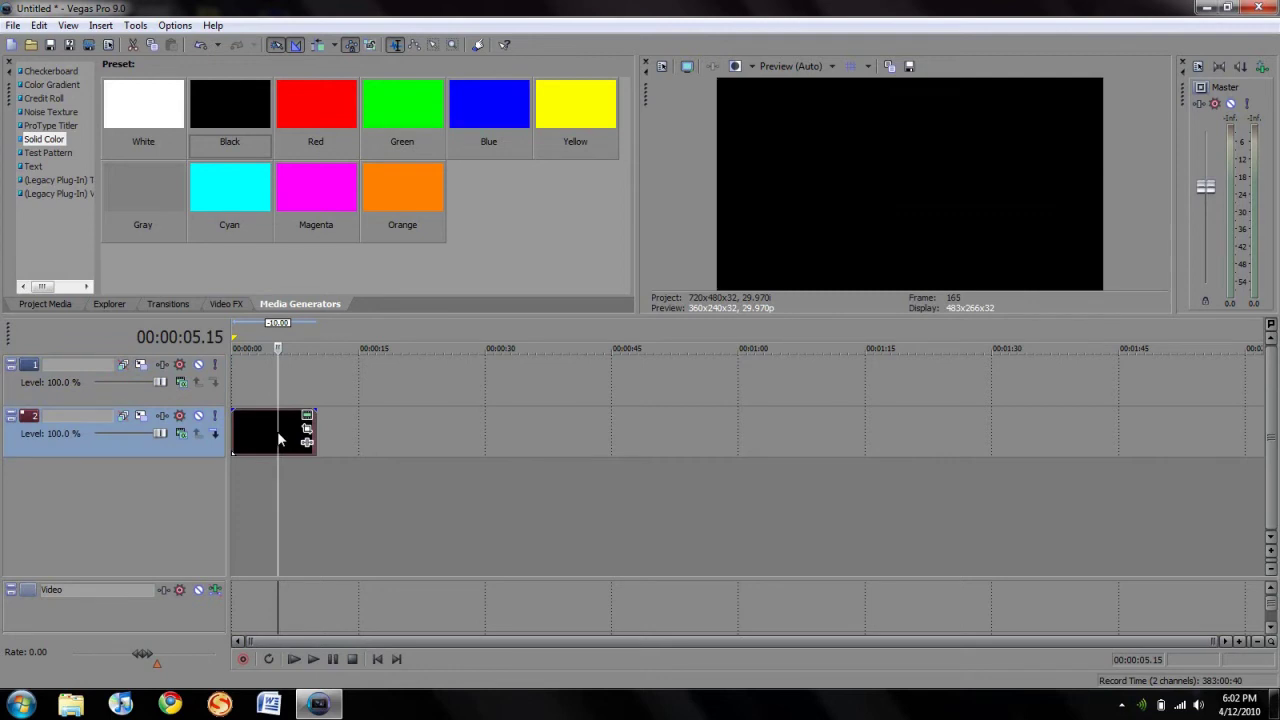
key("Delete")
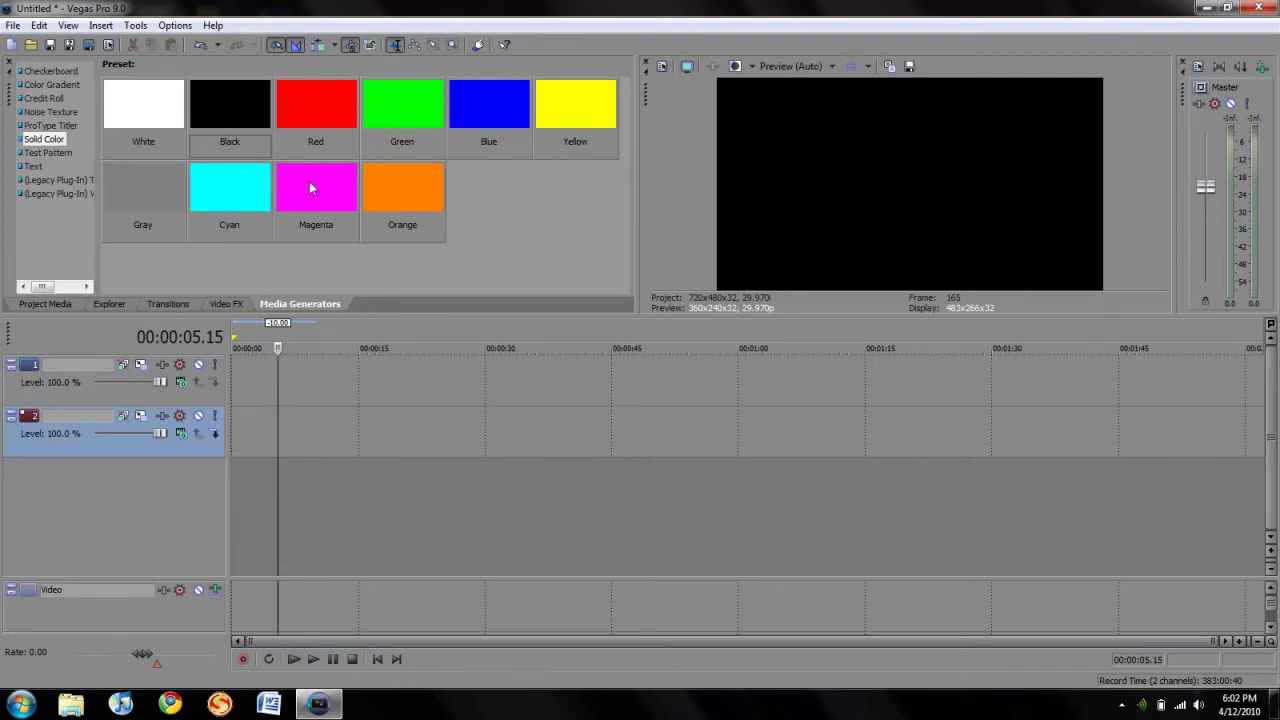
Add a Magenta solid-colour event at the start of track 1
left_click_drag(309, 181, 238, 394)
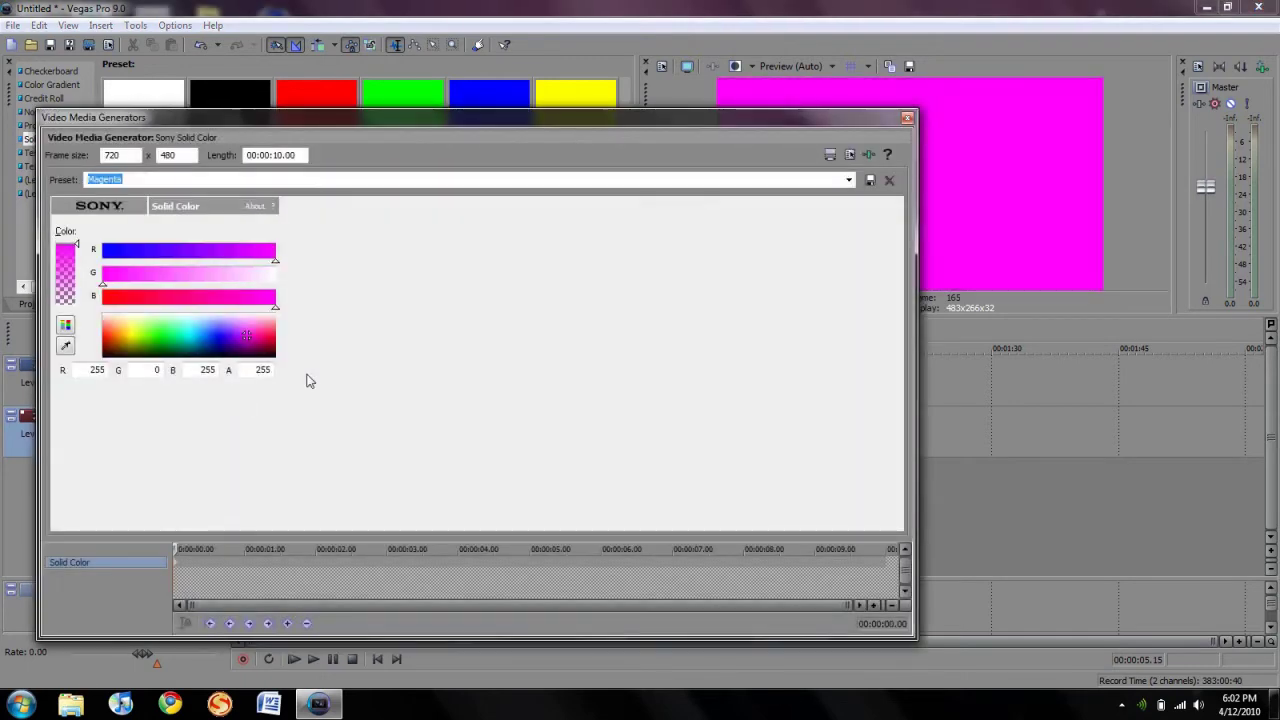
left_click_drag(517, 117, 565, 114)
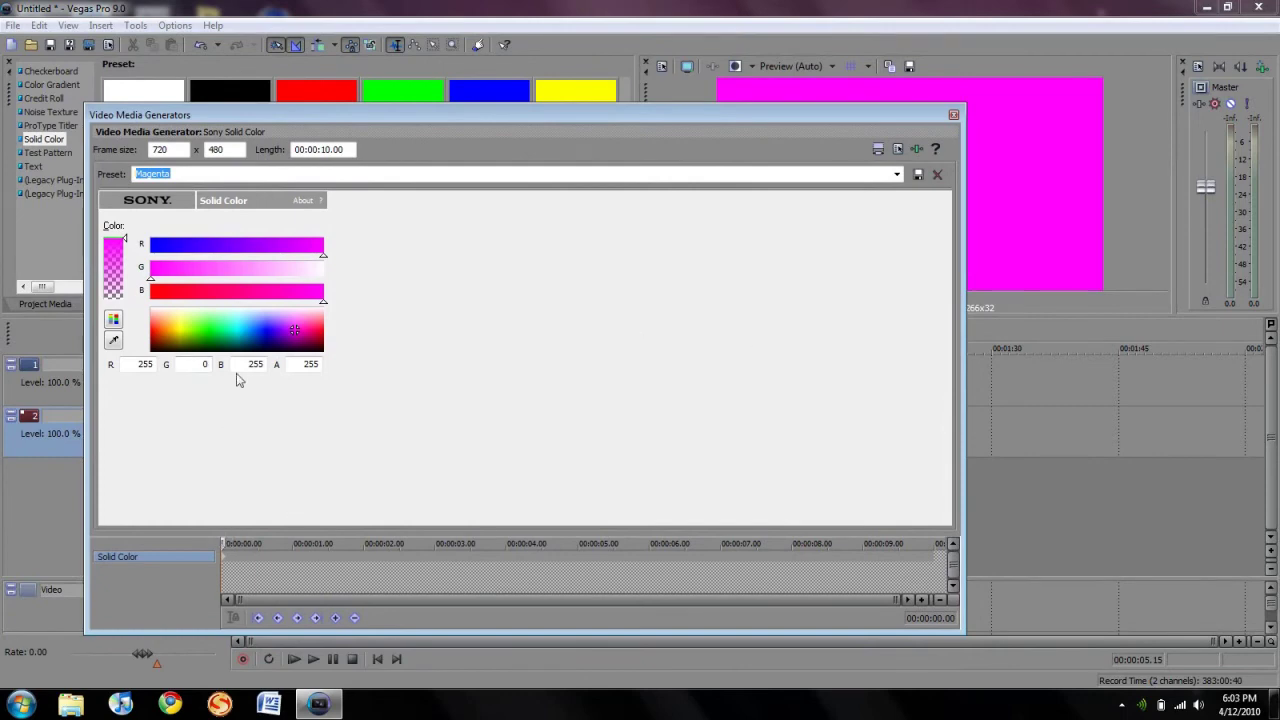
left_click(953, 115)
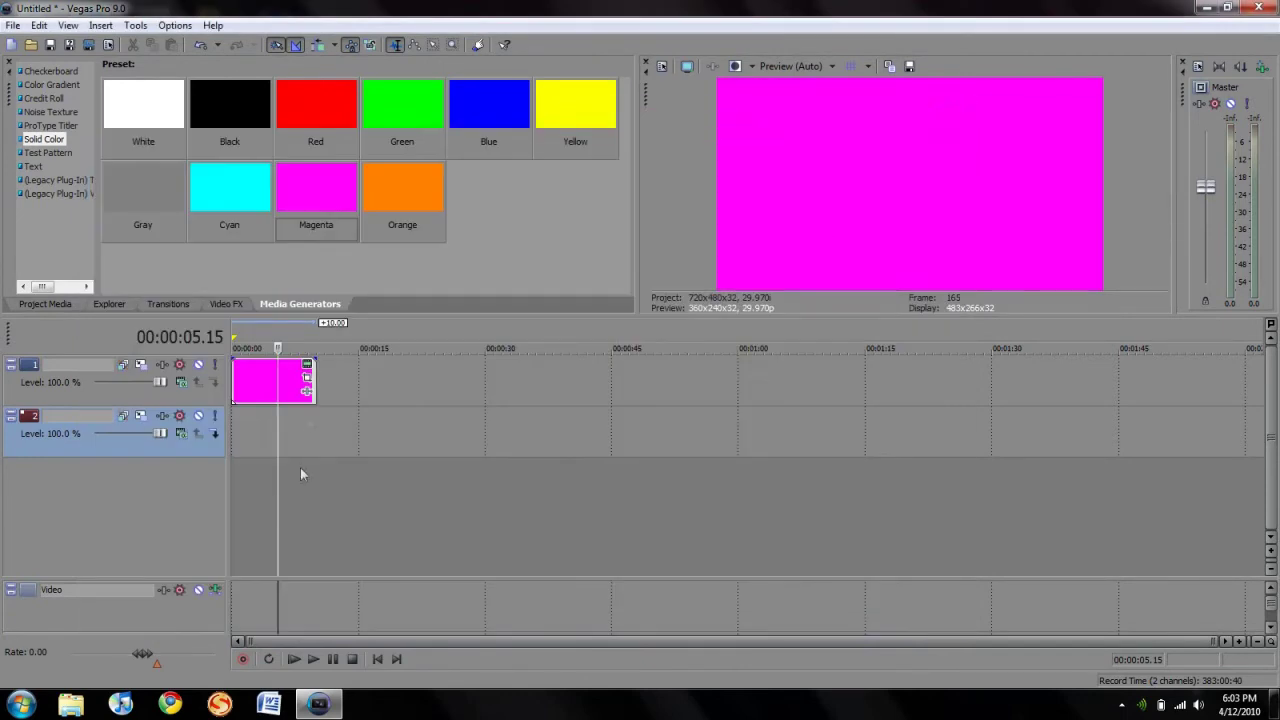
left_click(307, 368)
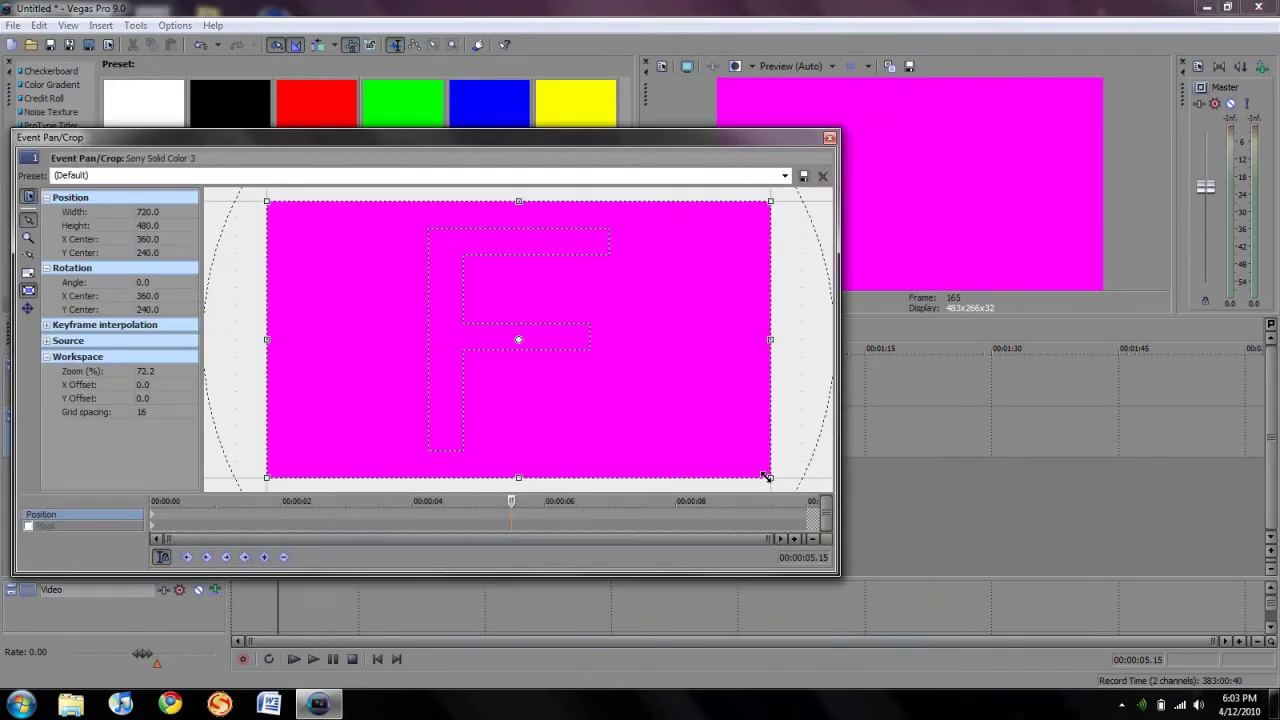
Enlarge the magenta event's Pan/Crop frame to 1,069.9 × 746.1, keeping Linear keyframe interpolation
left_click_drag(766, 476, 892, 554)
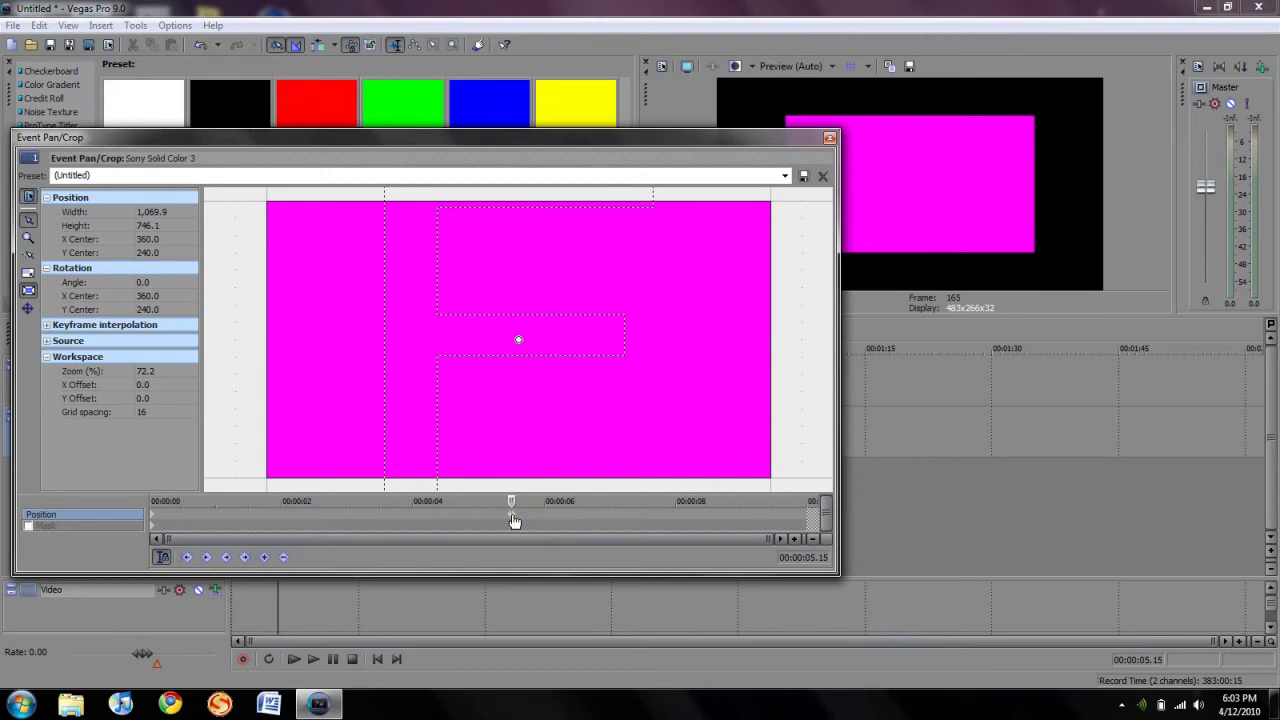
right_click(512, 518)
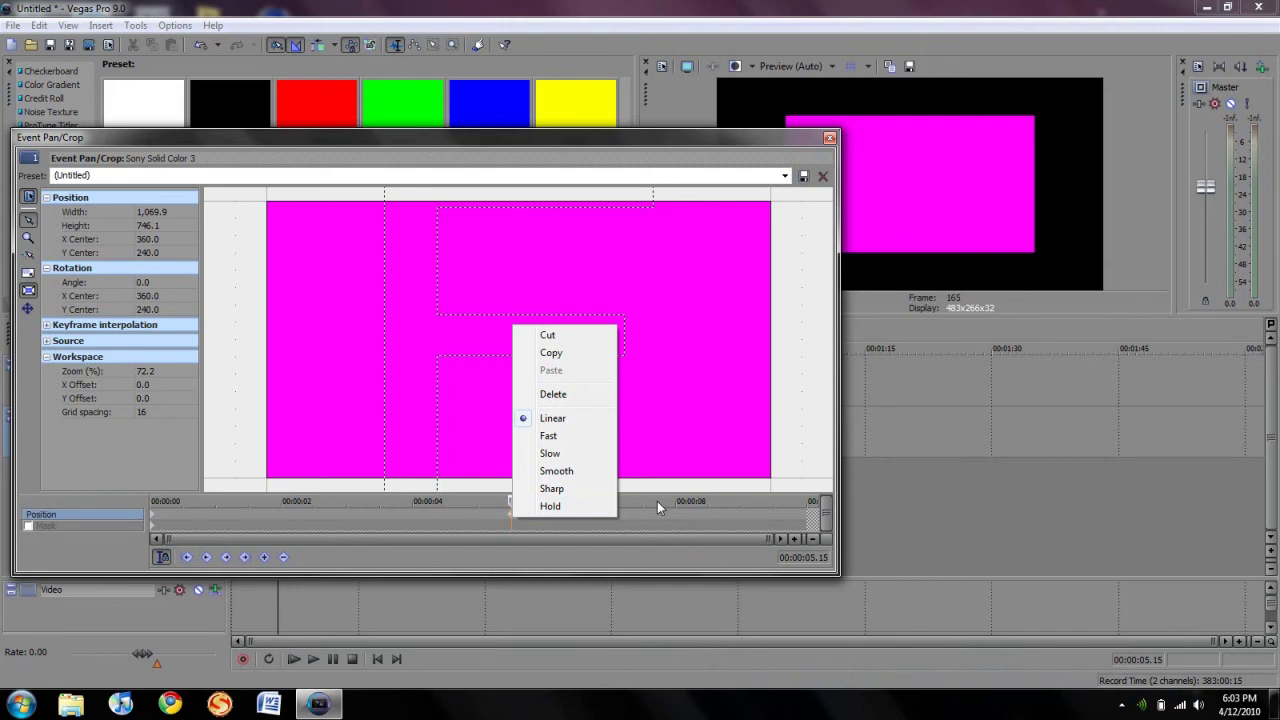
left_click(657, 501)
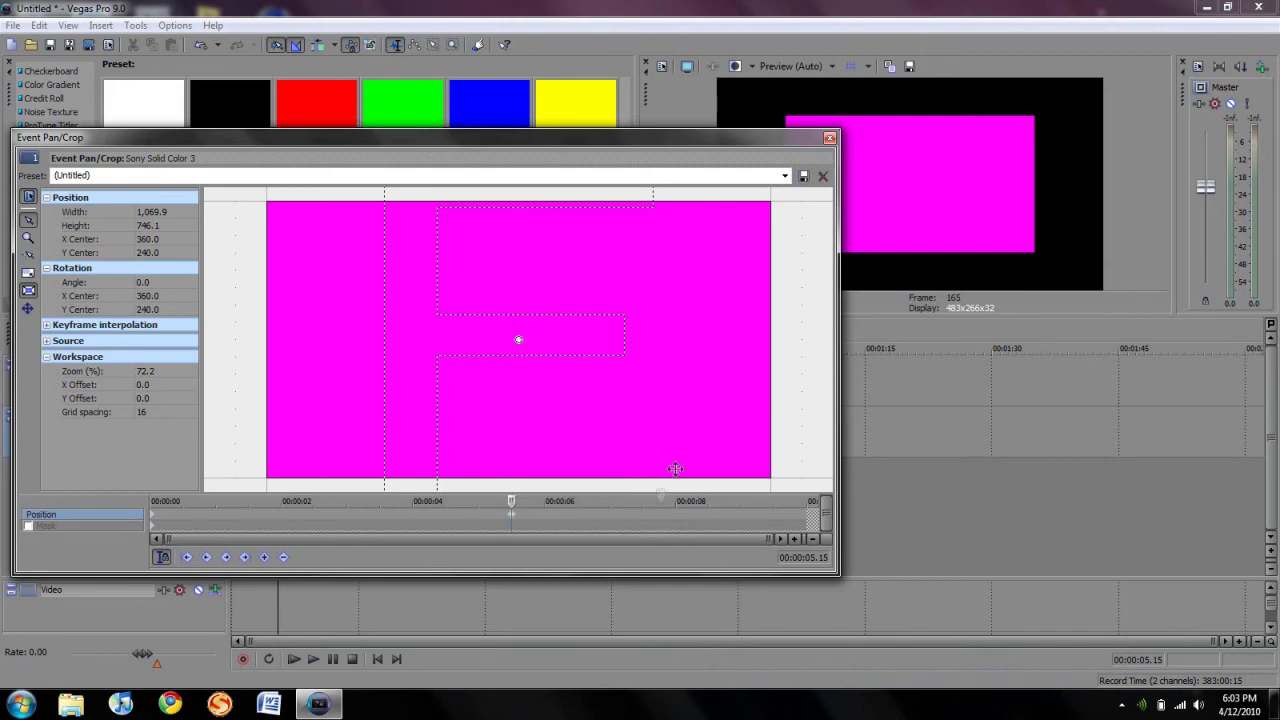
Apply the Fill Light effect's Moderate preset from Video FX to the magenta event
left_click(829, 140)
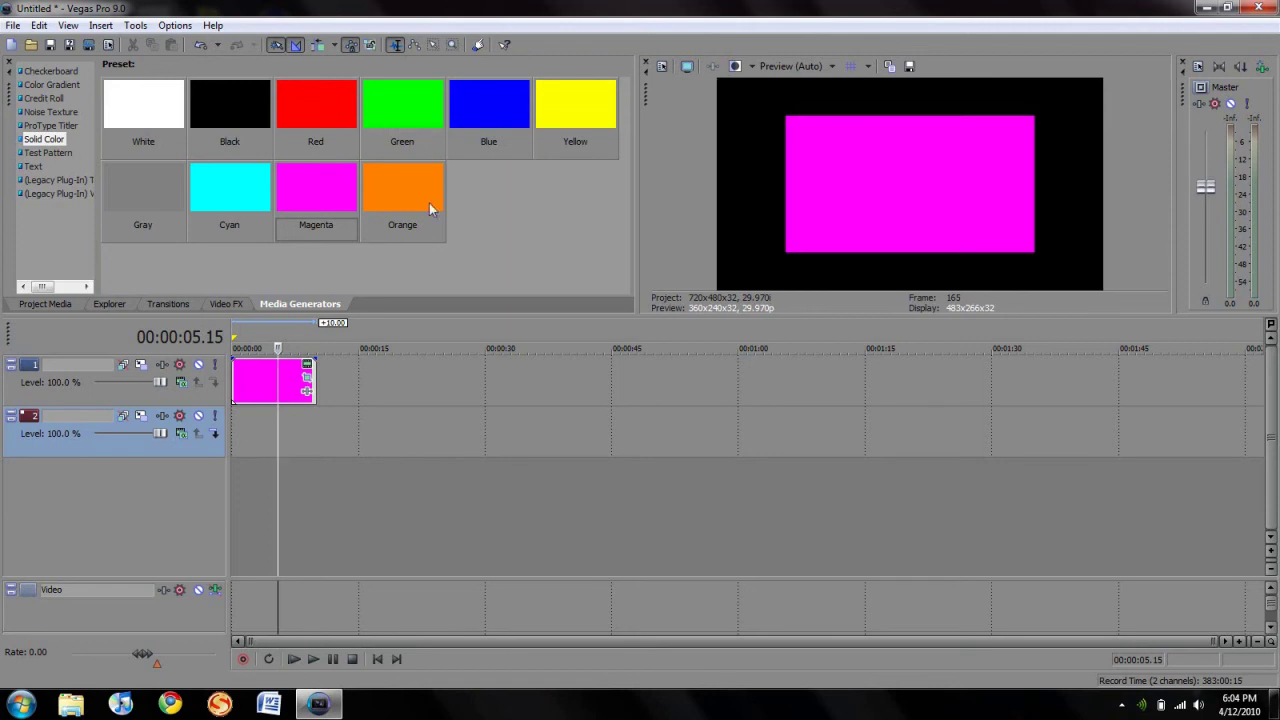
left_click(226, 303)
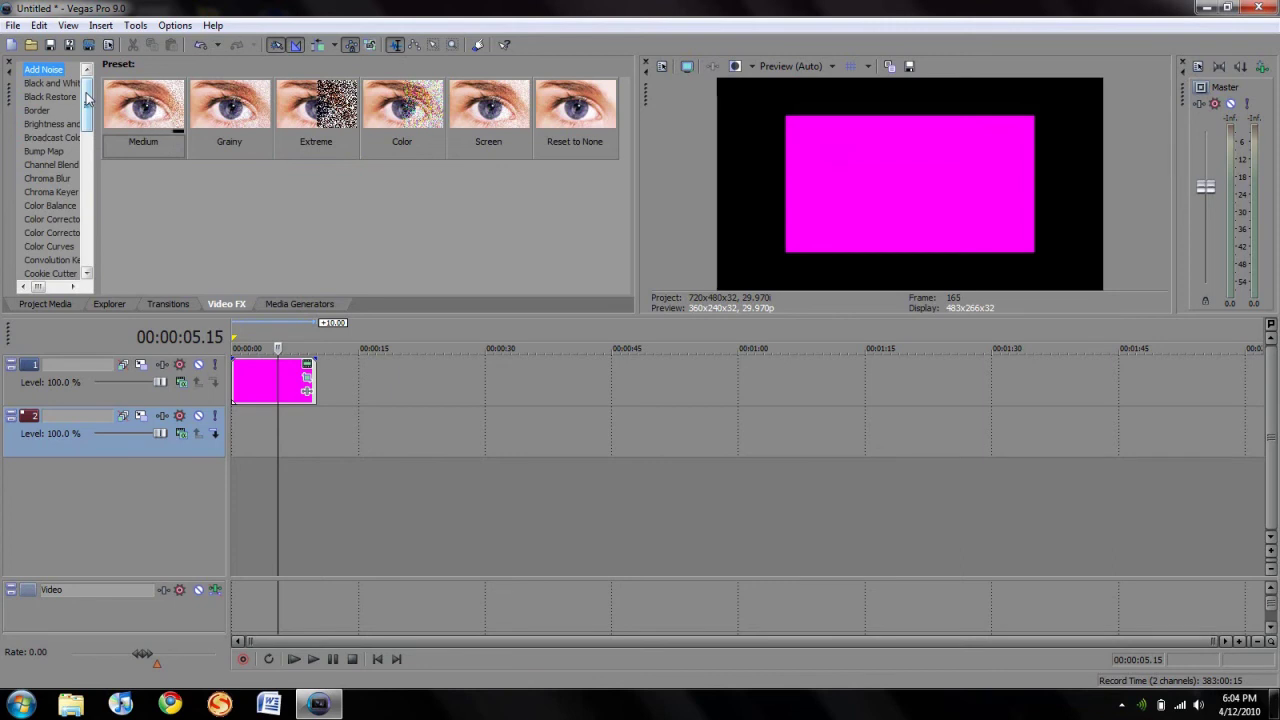
left_click_drag(86, 97, 87, 158)
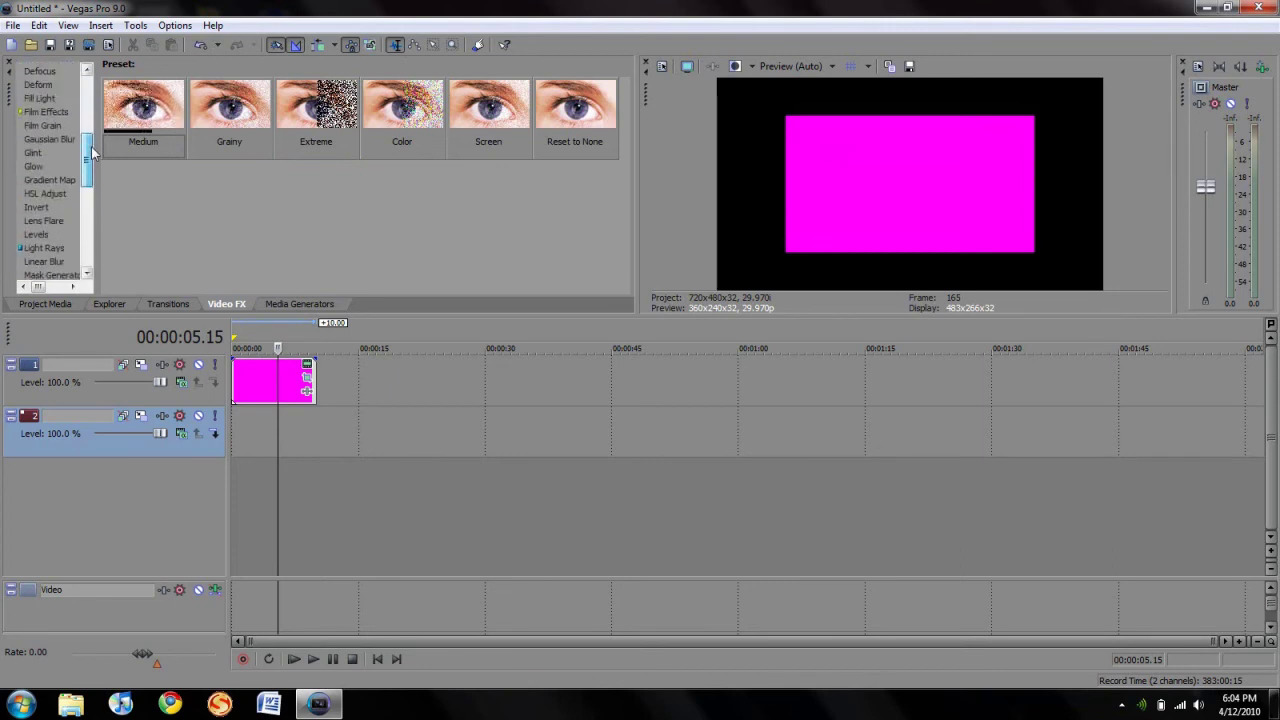
left_click(39, 98)
left_click_drag(270, 385, 271, 379)
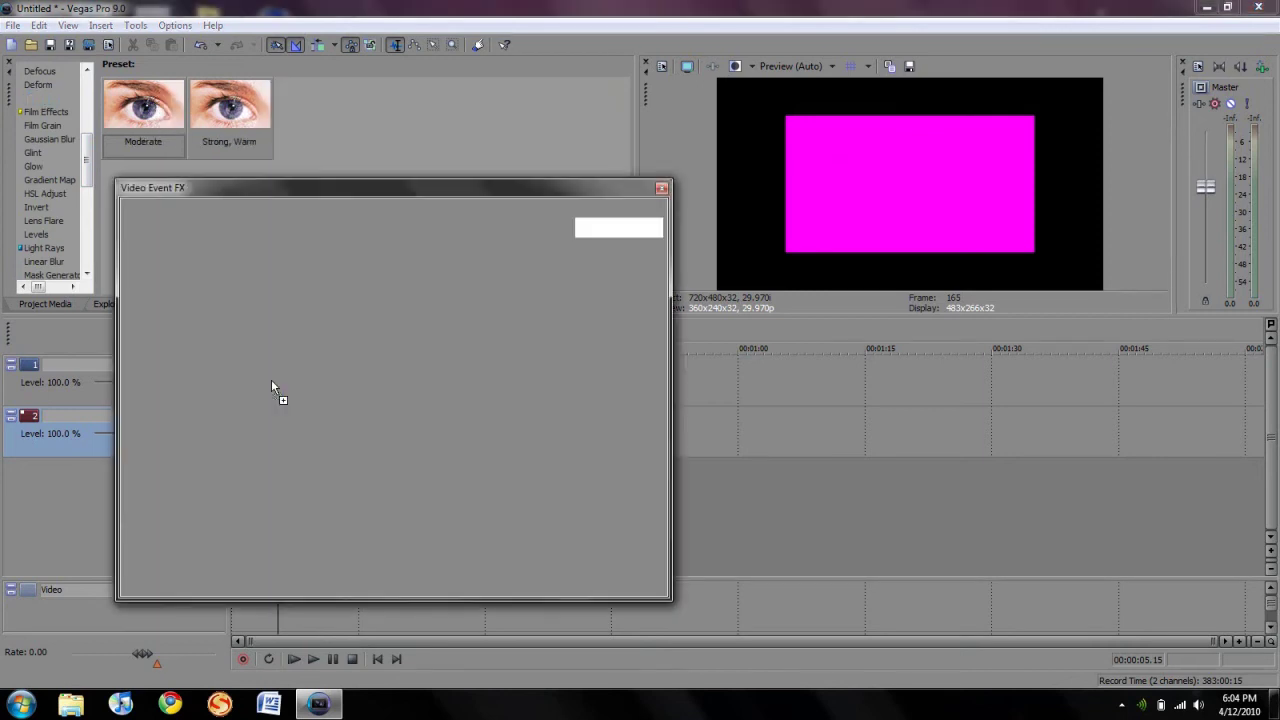
left_click(661, 188)
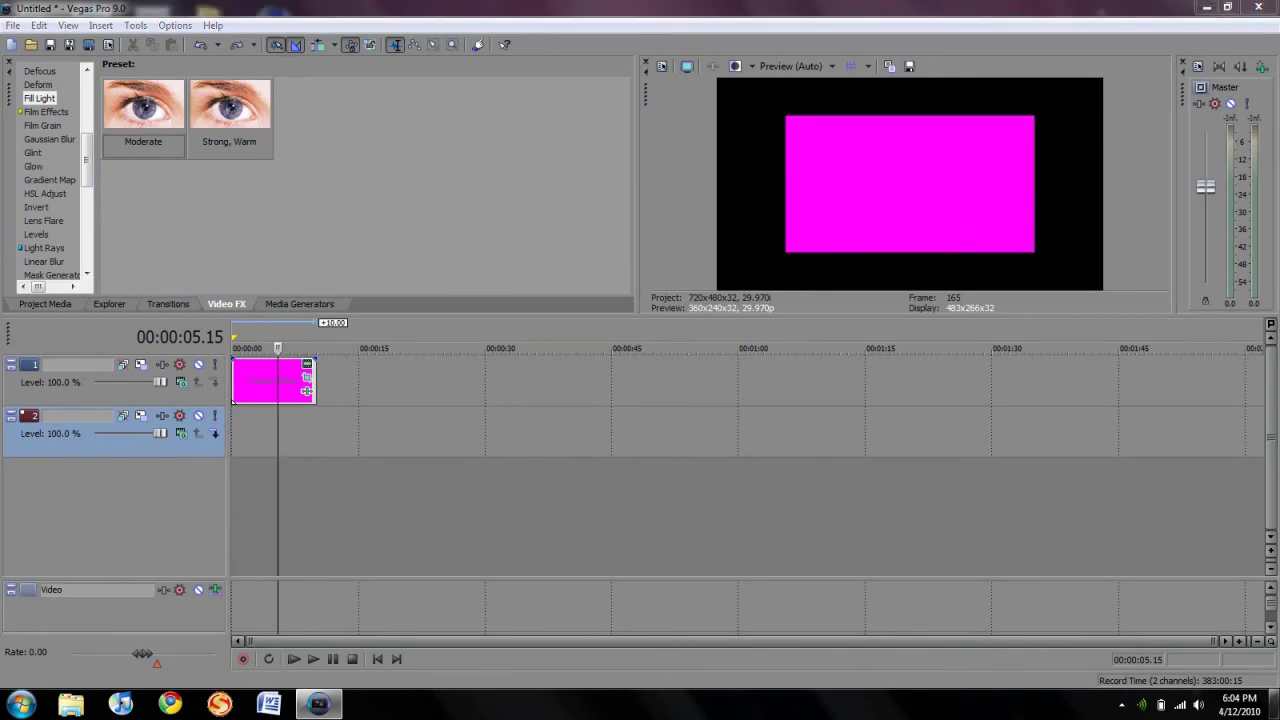
right_click(1275, 705)
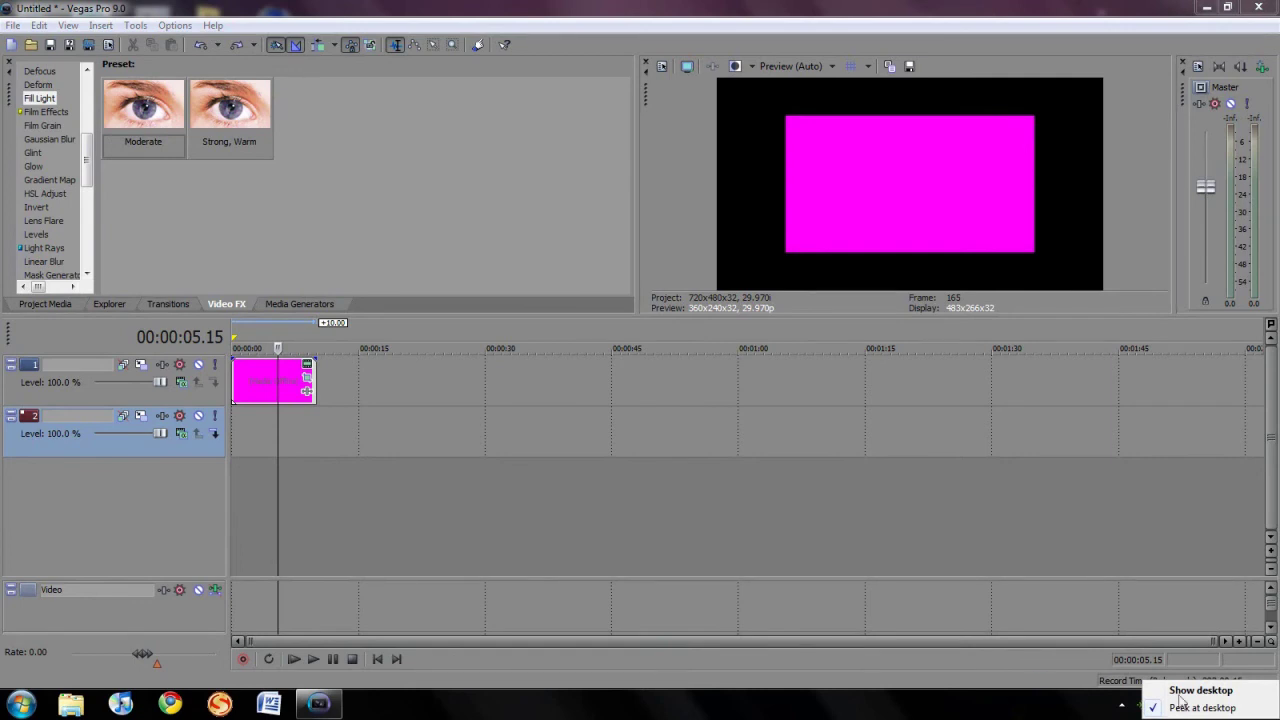
Move the playhead to 00:01:37, past the magenta event, so the preview shows black
left_click(1050, 582)
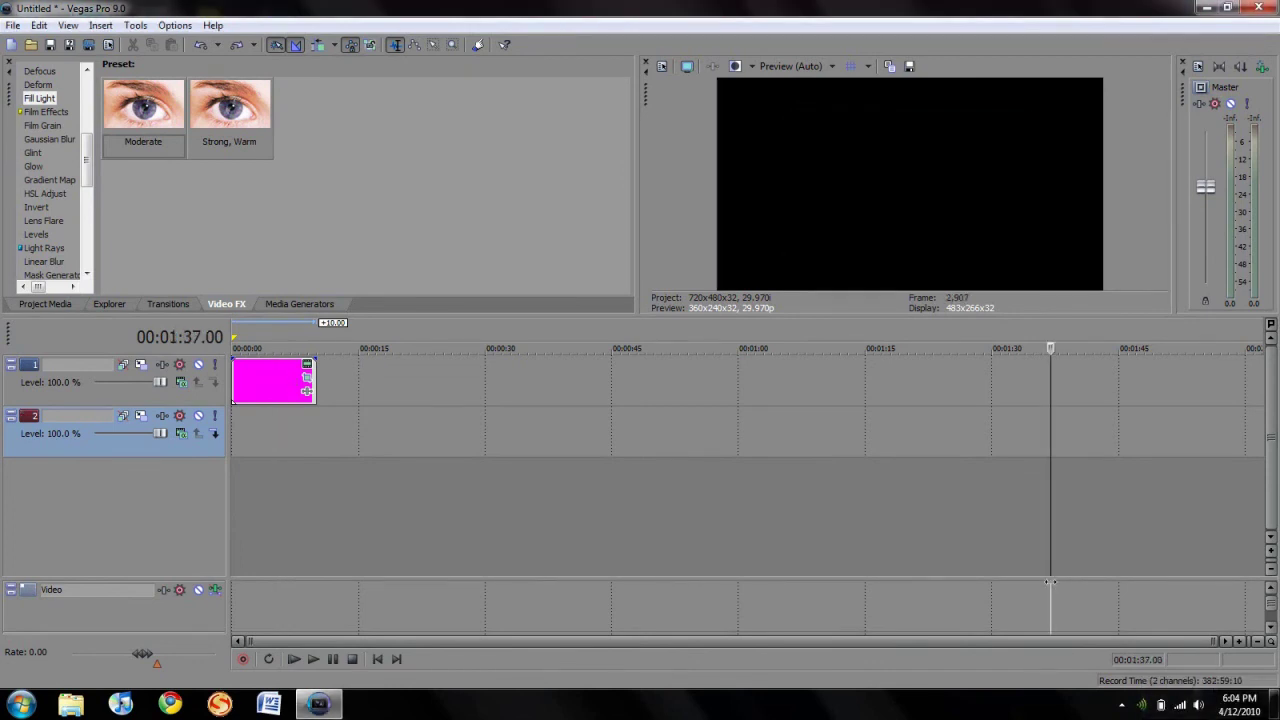